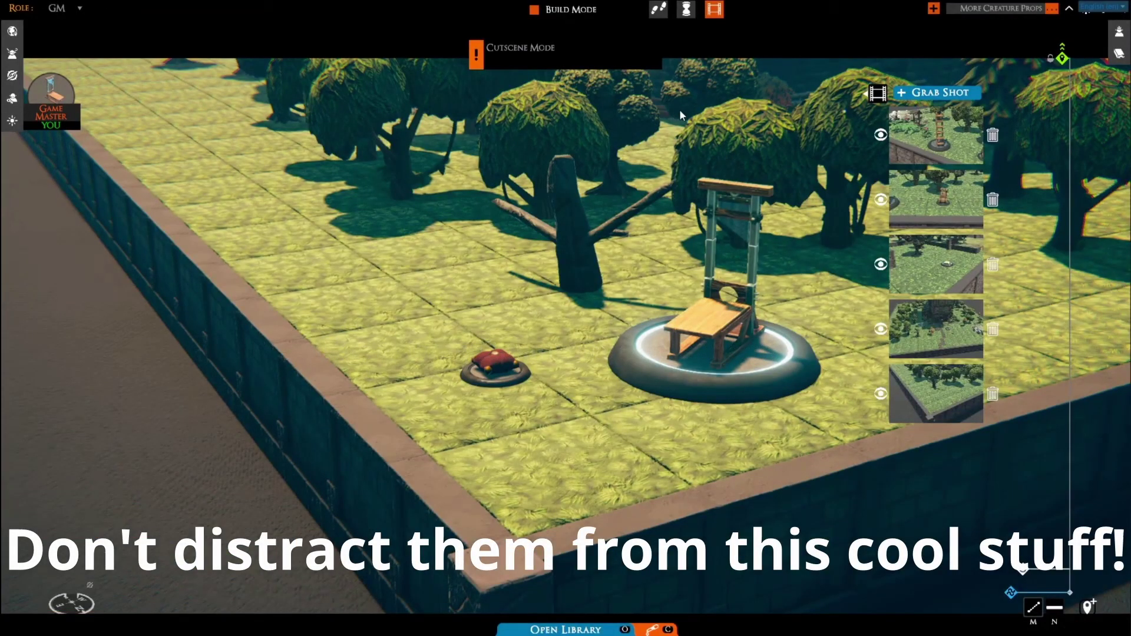
Step: View the saved cutscene shots of the ladder, the open book and the building one after another
left_click_drag(714, 201, 690, 201)
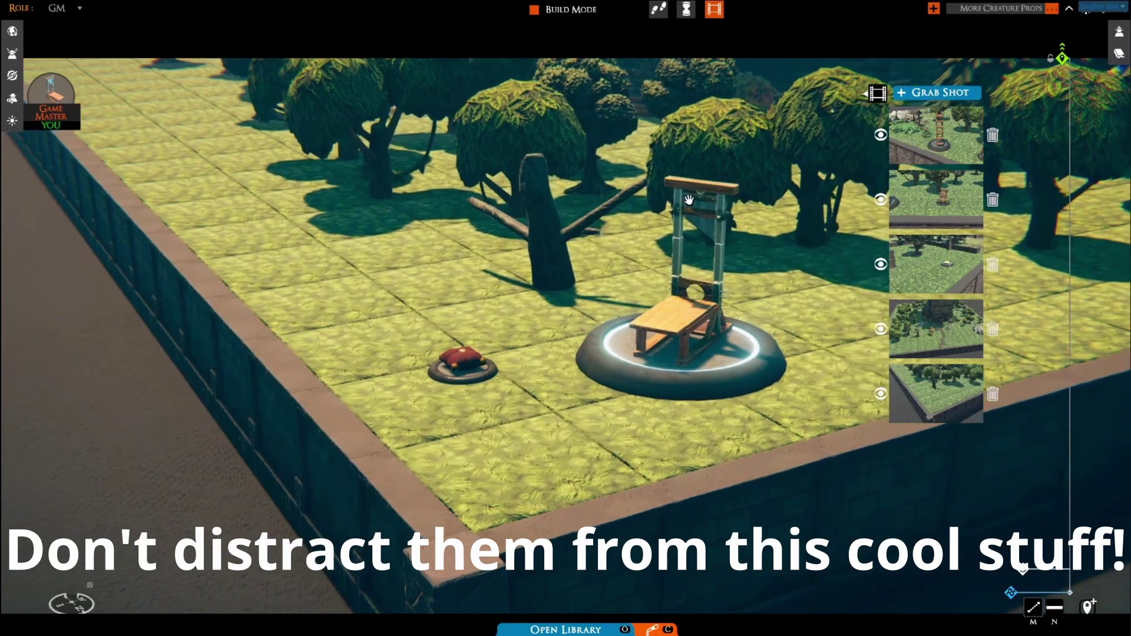
left_click(939, 154)
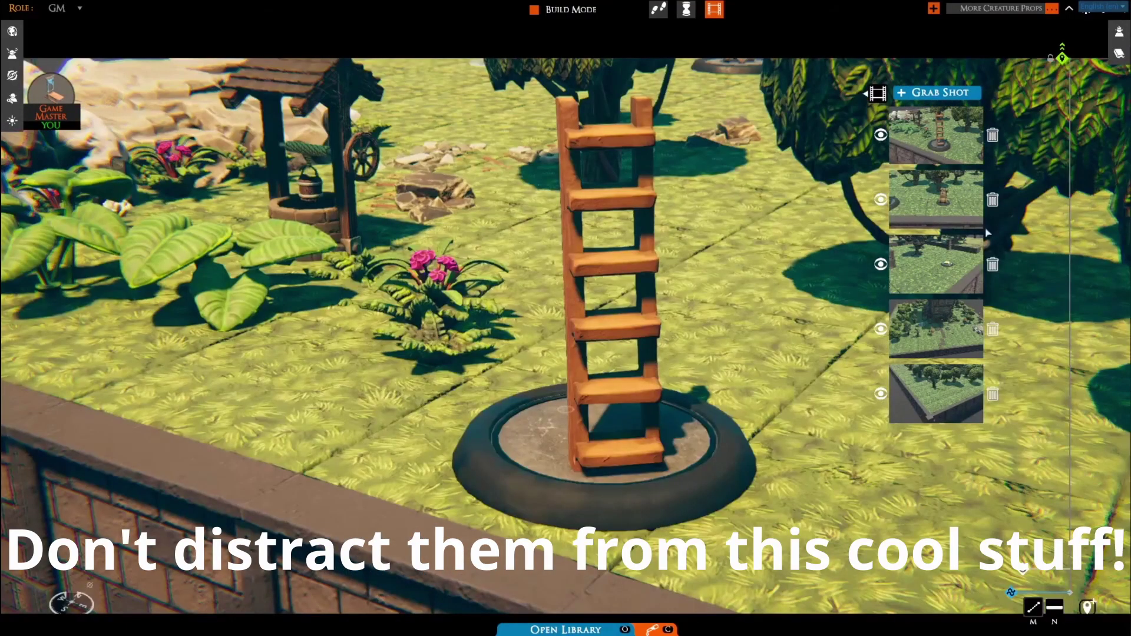
left_click(957, 211)
left_click(963, 274)
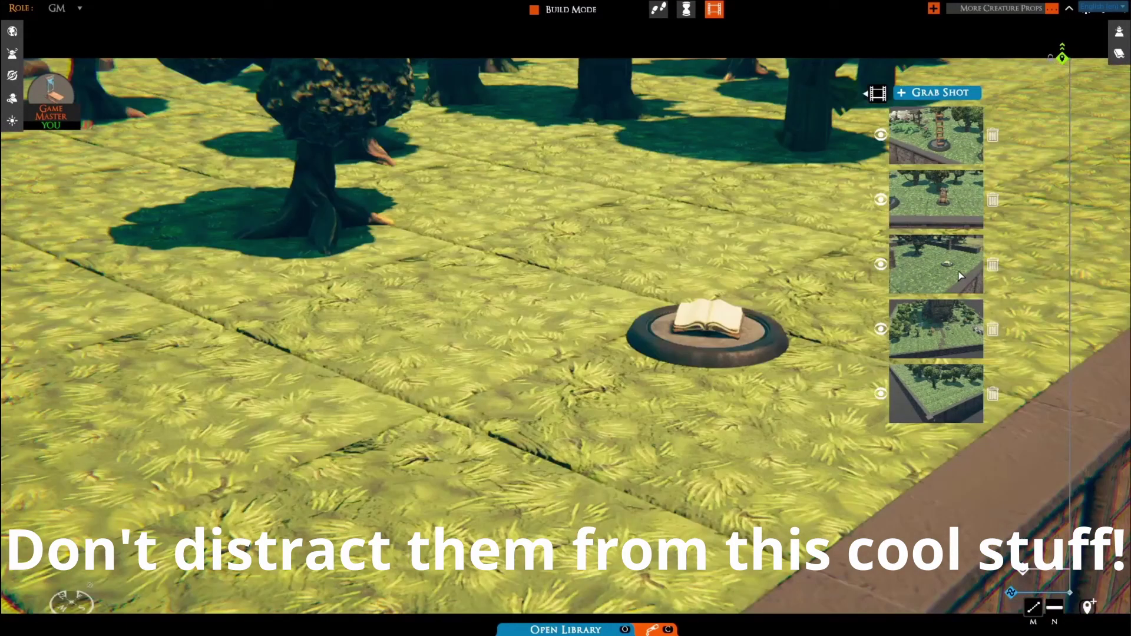
left_click(951, 324)
Step: Look over the board around the building from several sides, and pause the dev log video
key("s")
key("d")
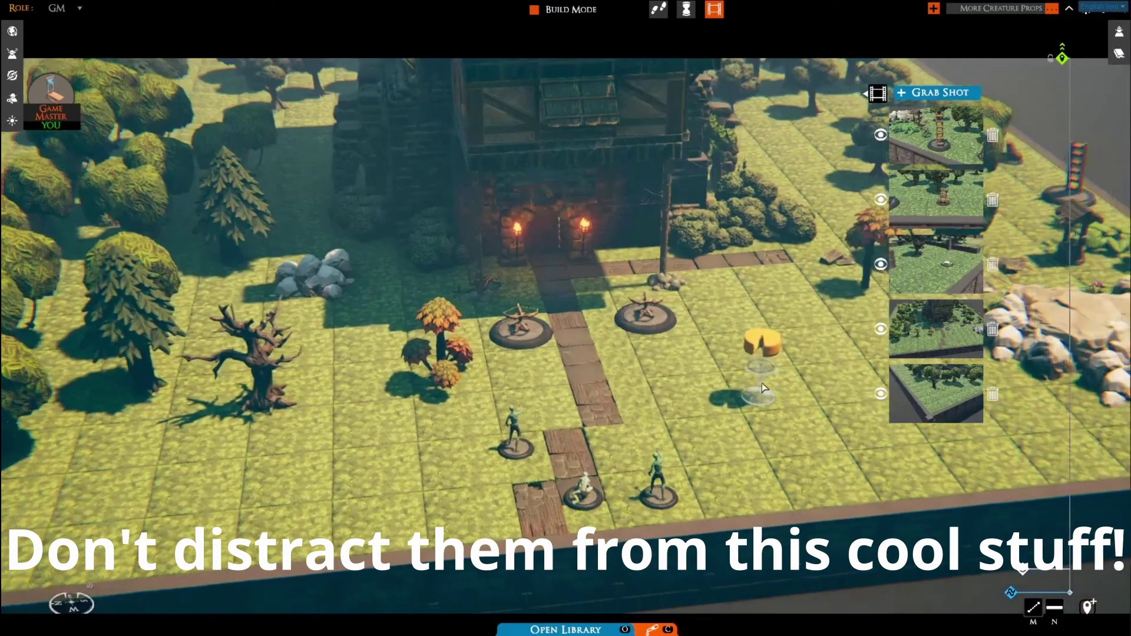
left_click_drag(712, 339, 743, 347)
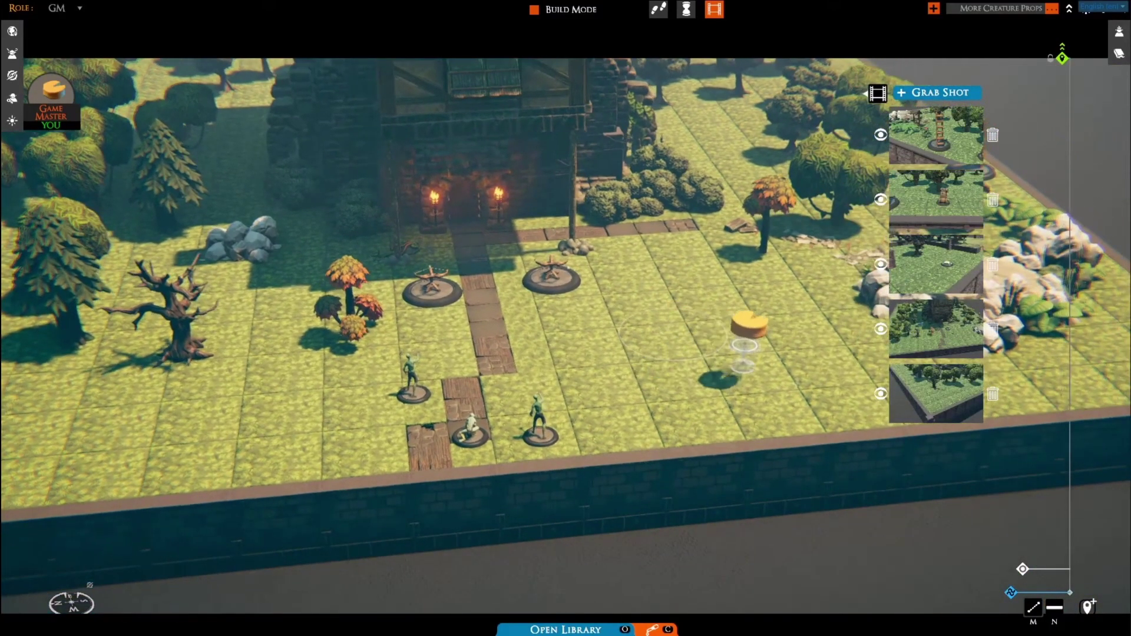
key("d")
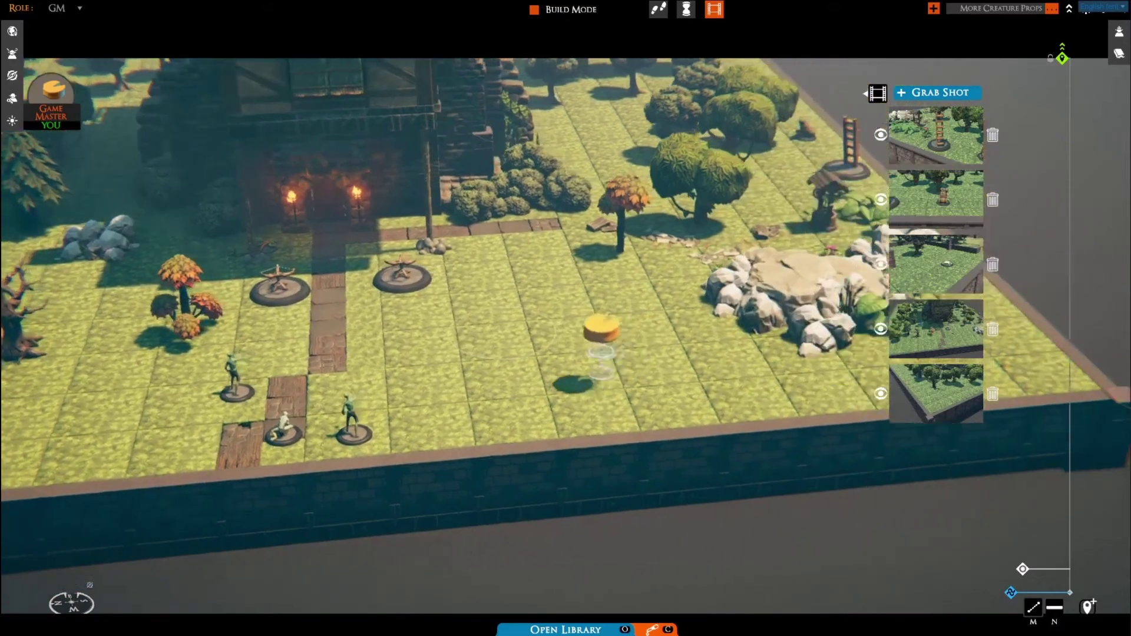
key("e")
mouse_move(433, 296)
left_mouse_down()
mouse_move(591, 310)
mouse_move(655, 330)
mouse_move(583, 316)
mouse_move(546, 283)
left_mouse_up()
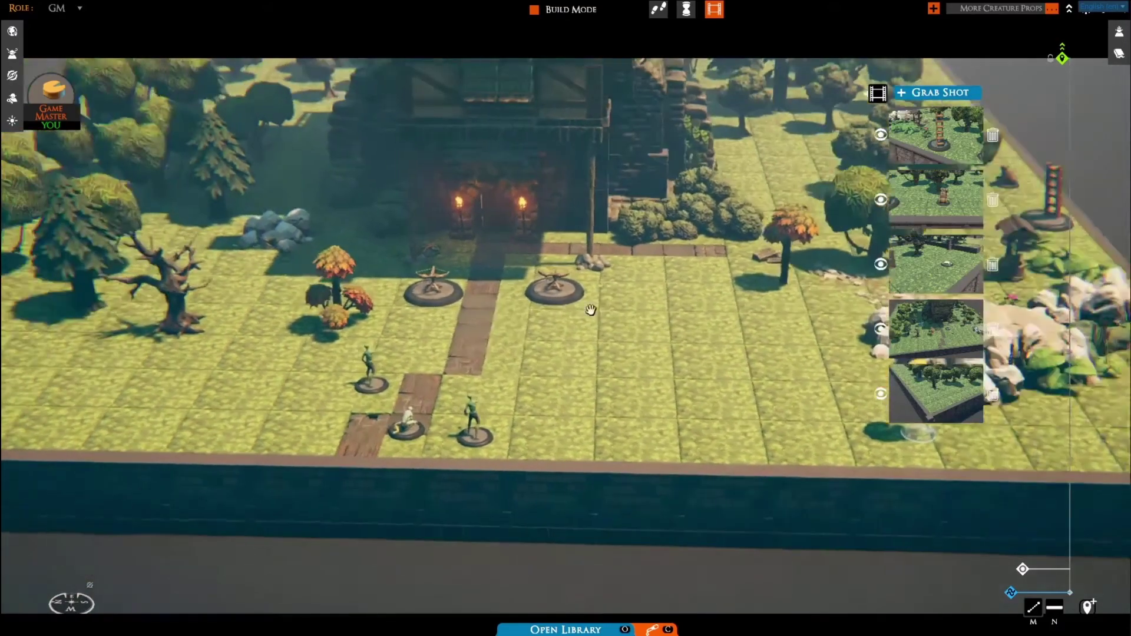
key("q")
scroll(656, 330, "up", 3)
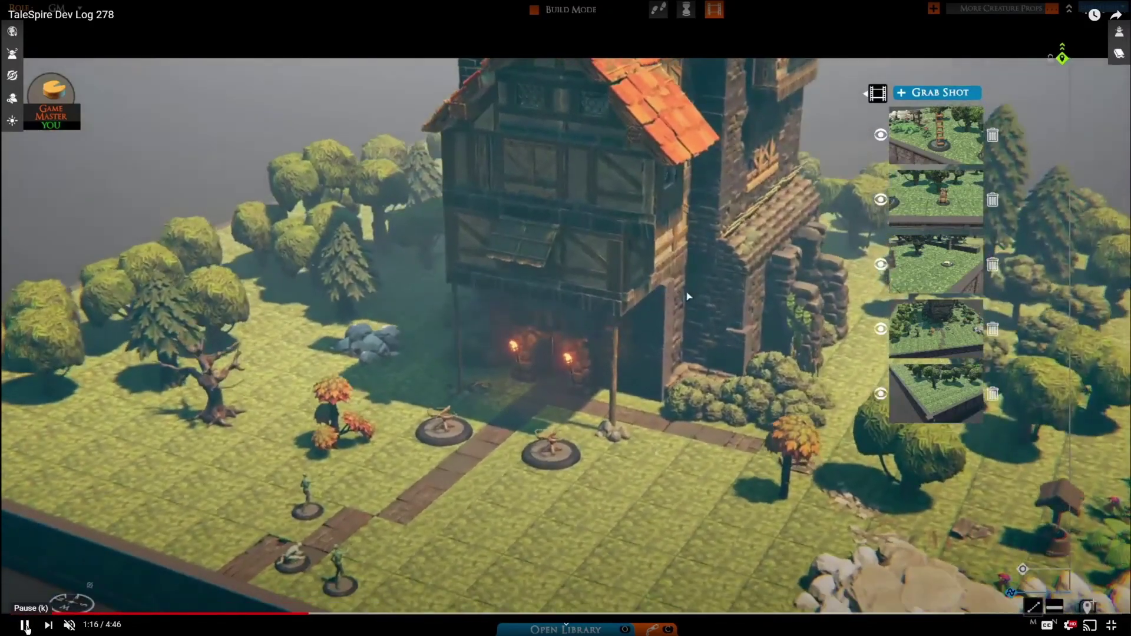
left_click(25, 625)
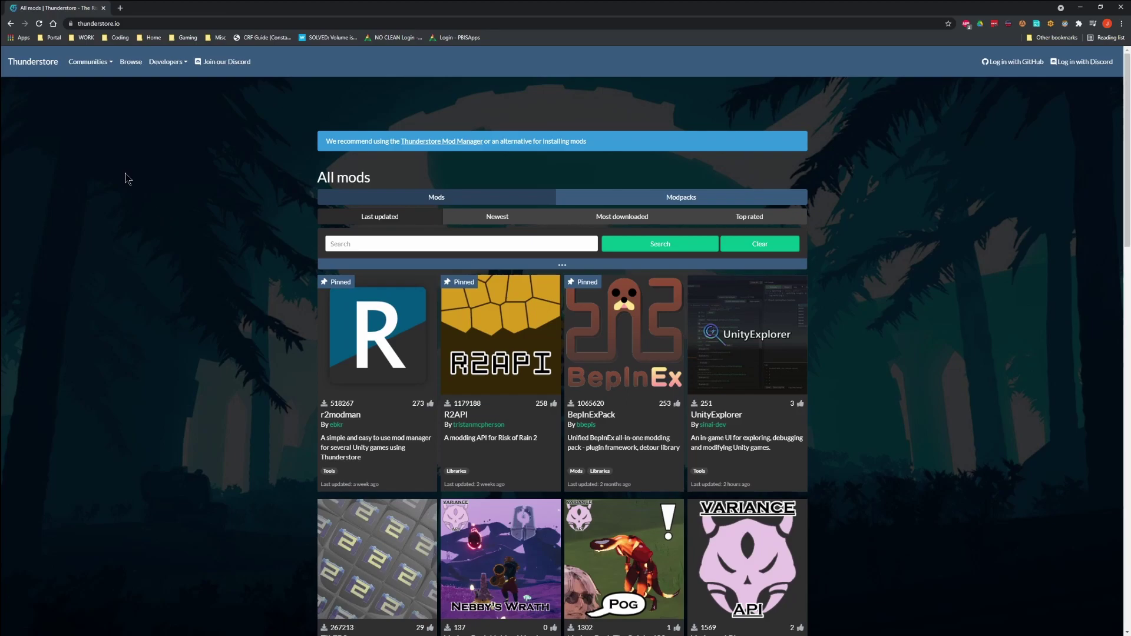
Step: Open the TaleSpire community's mods on Thunderstore and manually download the r2modman package
left_click(107, 65)
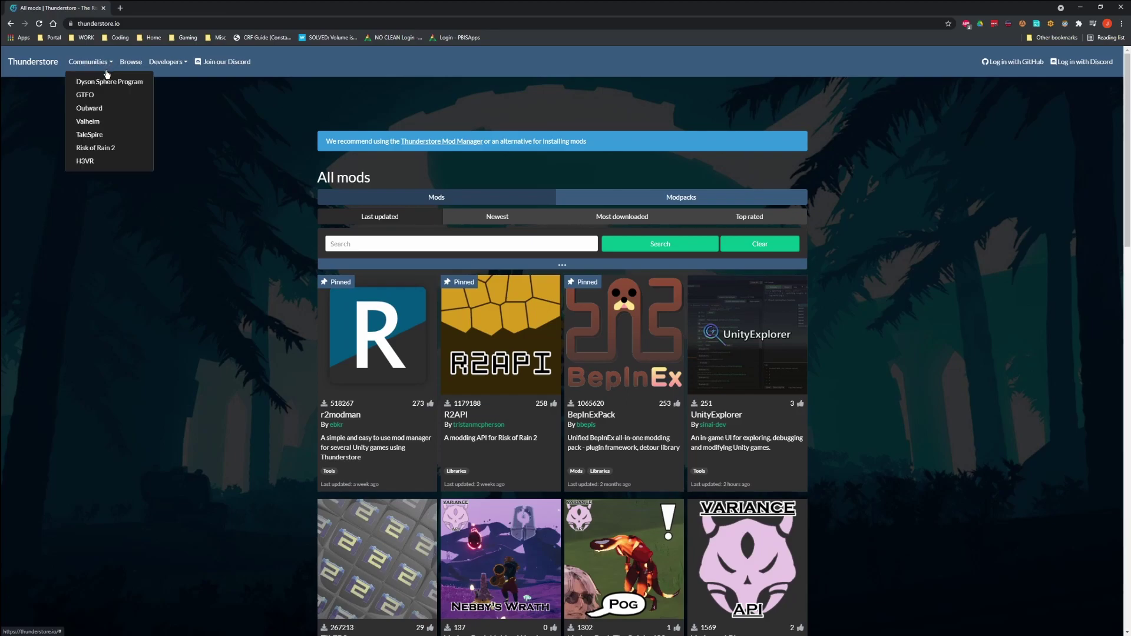
left_click(89, 135)
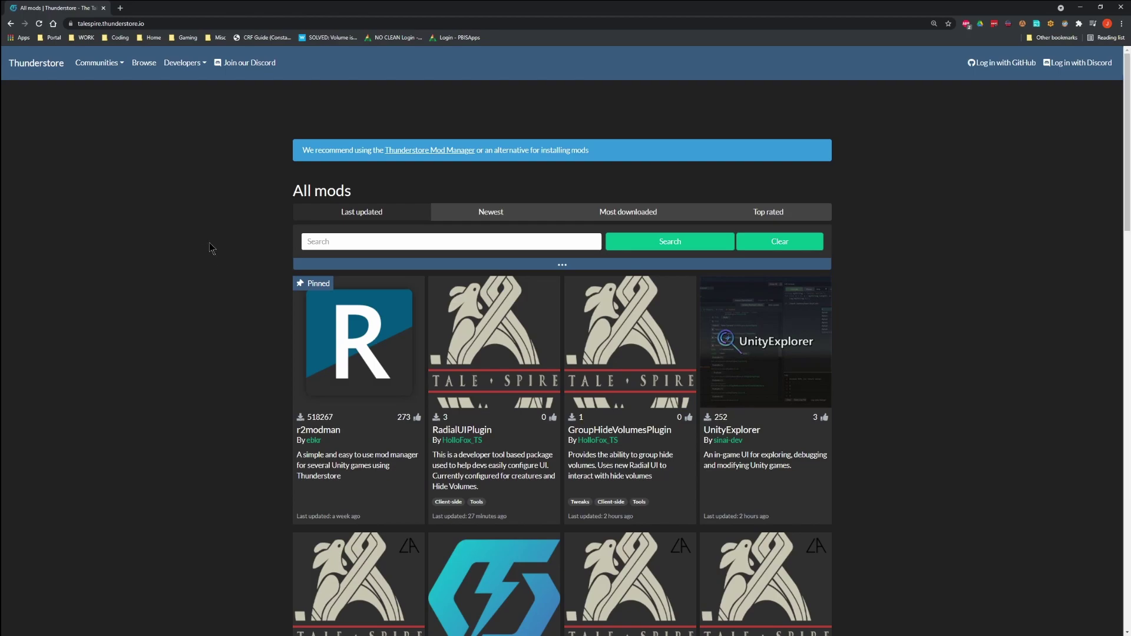
scroll(202, 270, "down", 1)
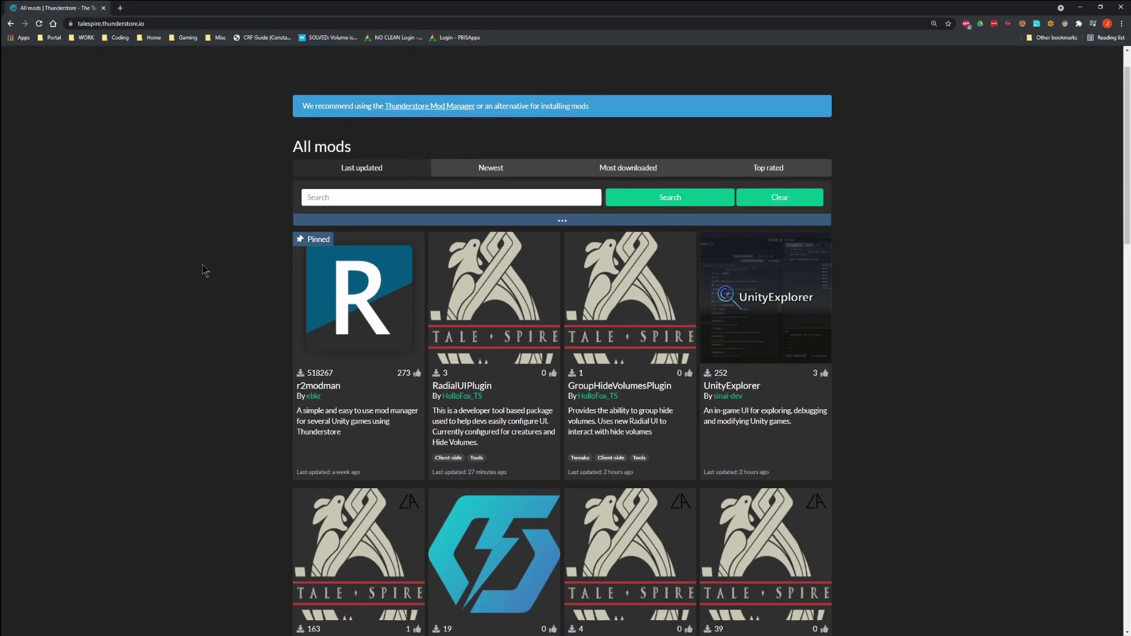
scroll(204, 272, "down", 1)
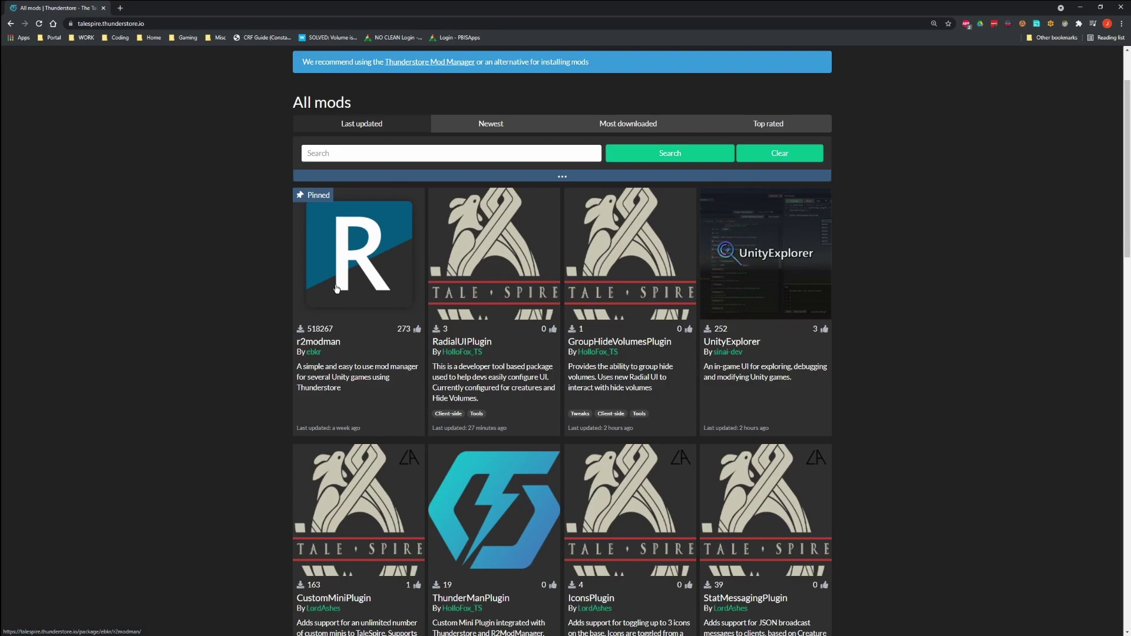
left_click(355, 293)
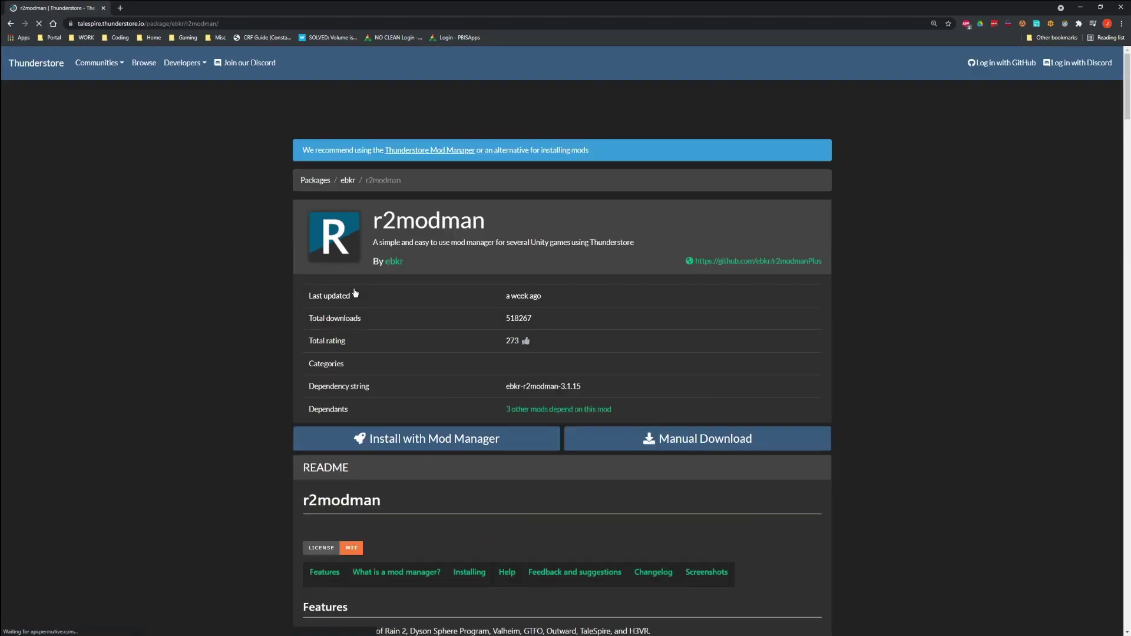
left_click(695, 443)
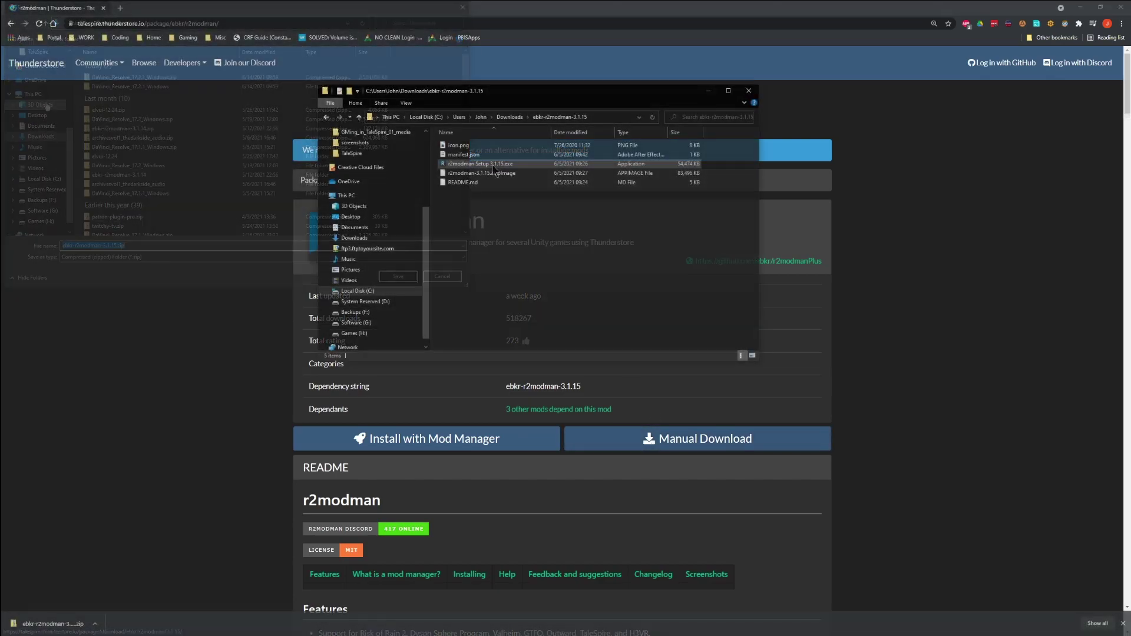
Step: Run r2modman Setup 3.1.15.exe as administrator up to the install location, and cancel the installation
right_click(492, 165)
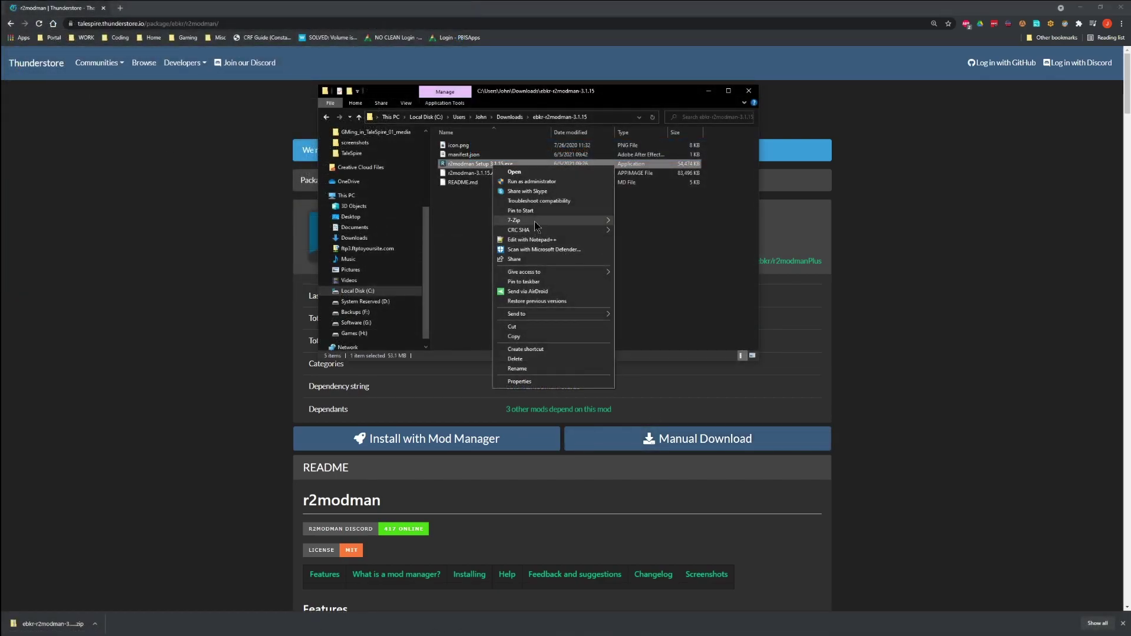
left_click(534, 181)
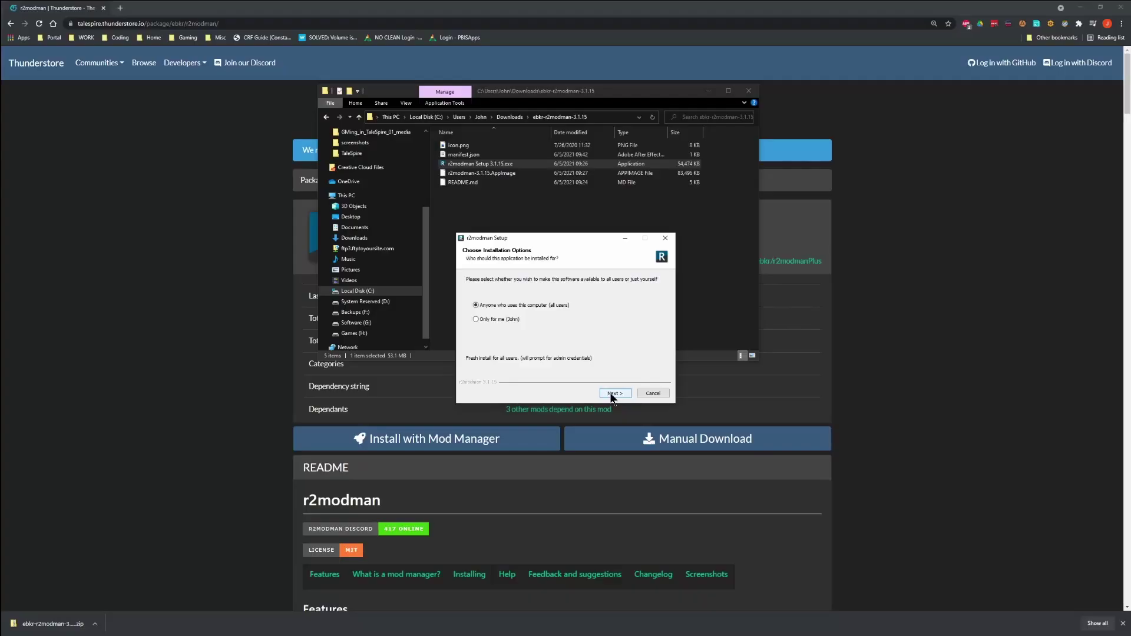
left_click(612, 394)
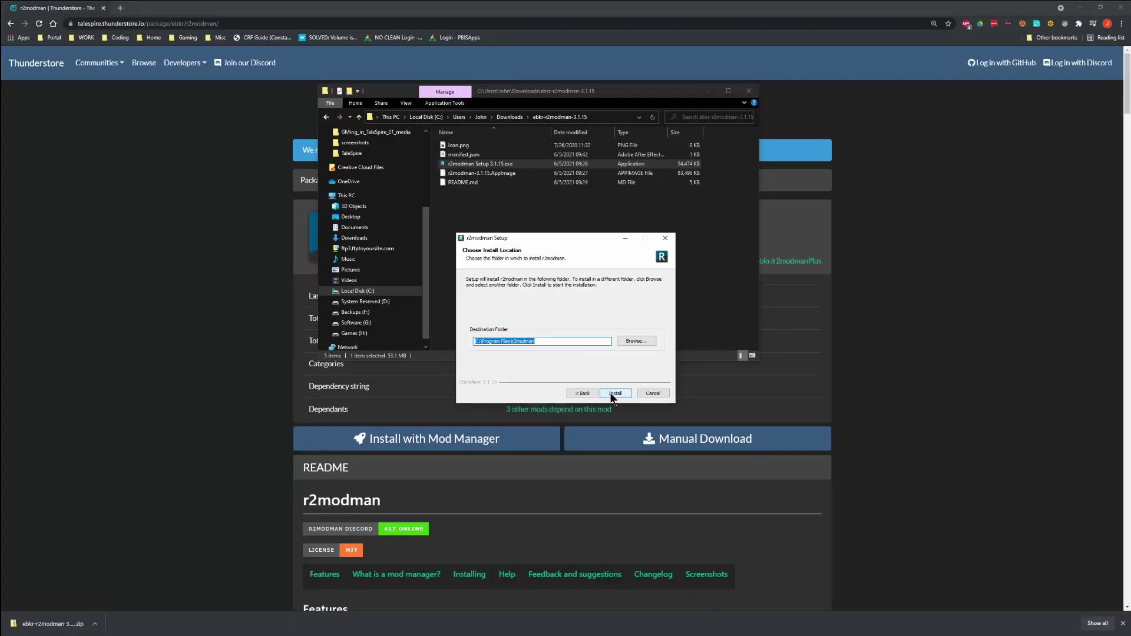
left_click(556, 342)
left_click(652, 394)
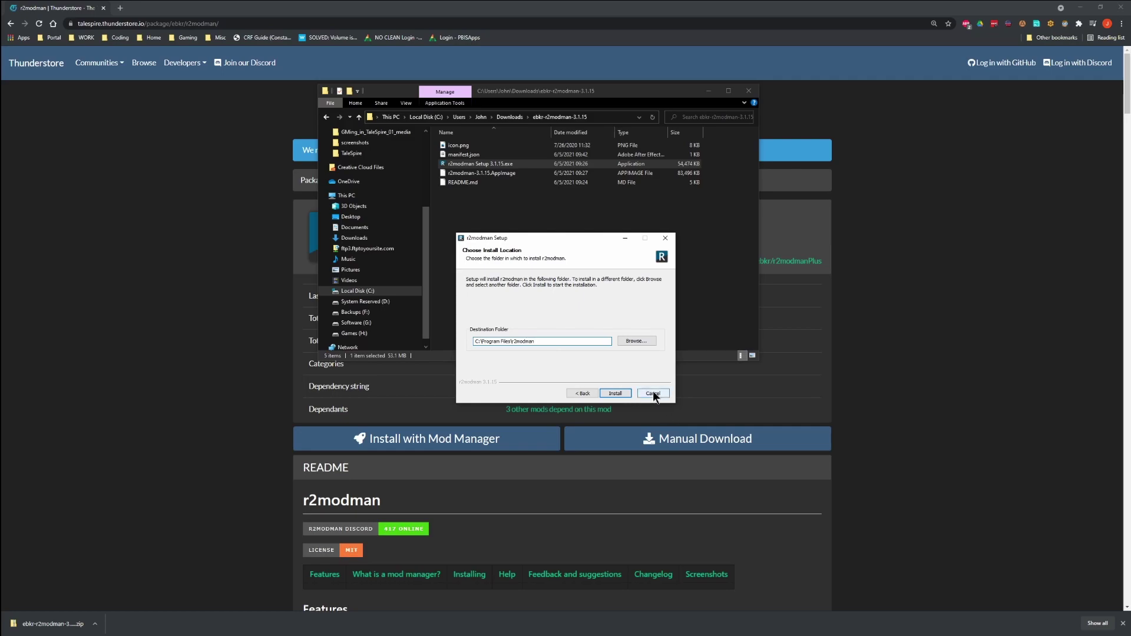
left_click(653, 393)
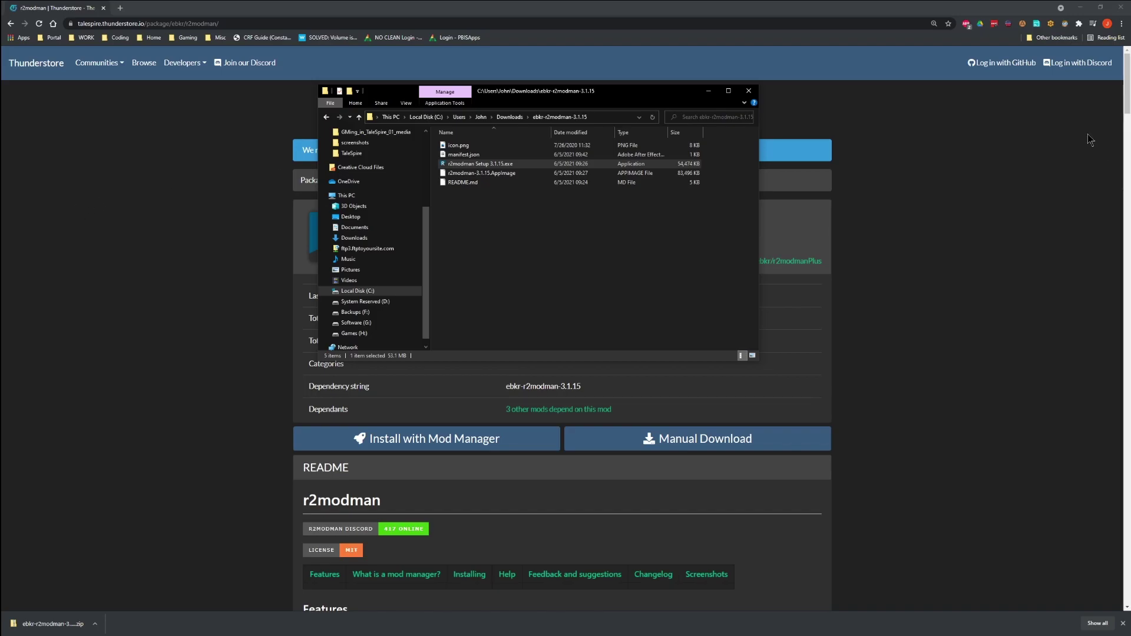
Step: Minimise the browser and file windows, and switch to r2modman by launching it from the desktop
left_click(1080, 8)
left_click(709, 91)
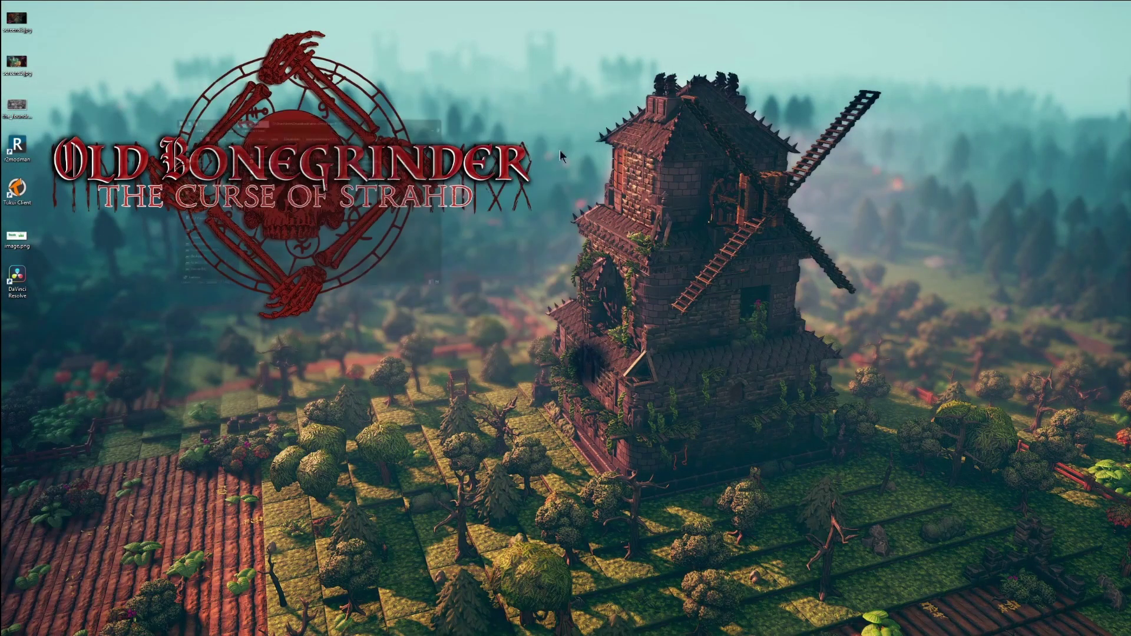
double_click(18, 147)
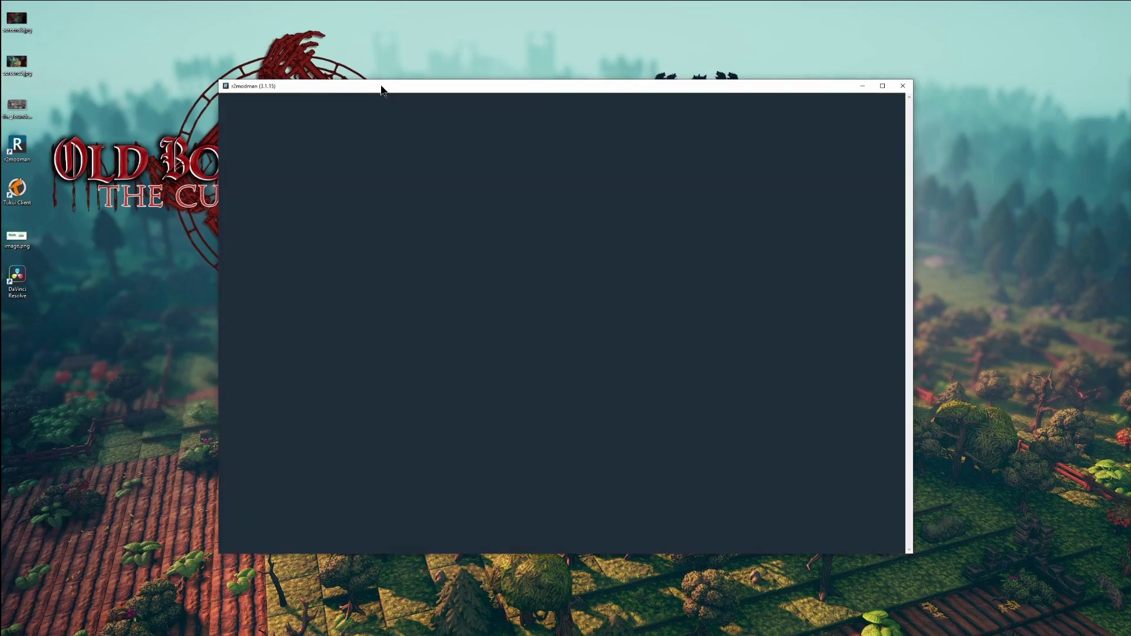
left_click_drag(381, 86, 400, 66)
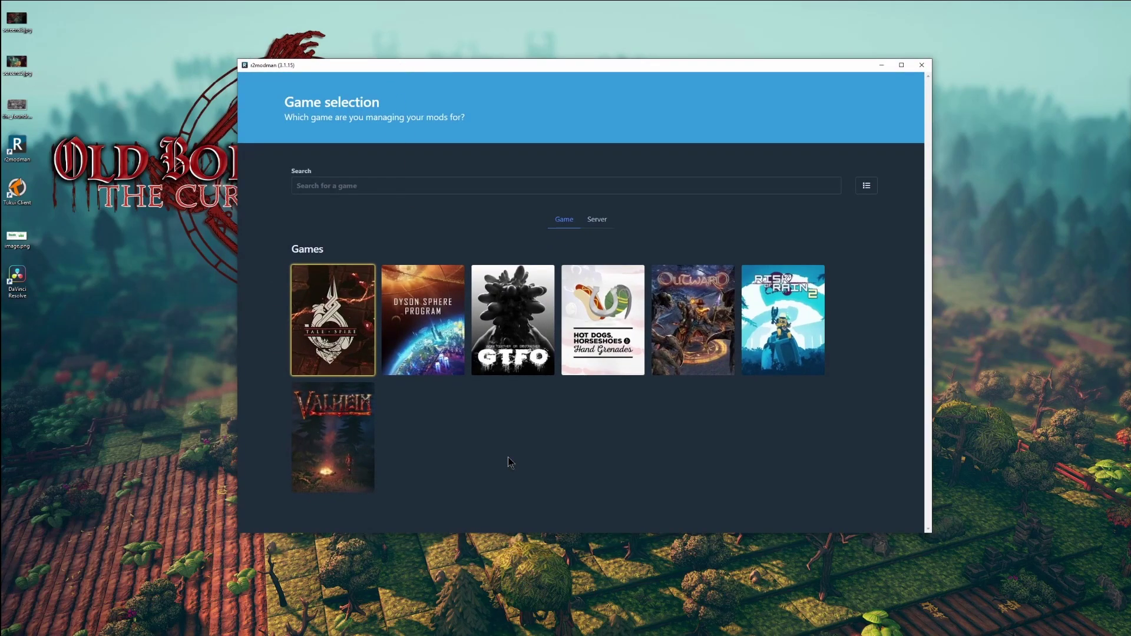
Step: Select TaleSpire as the game to manage and open its Building profile
mouse_move(350, 314)
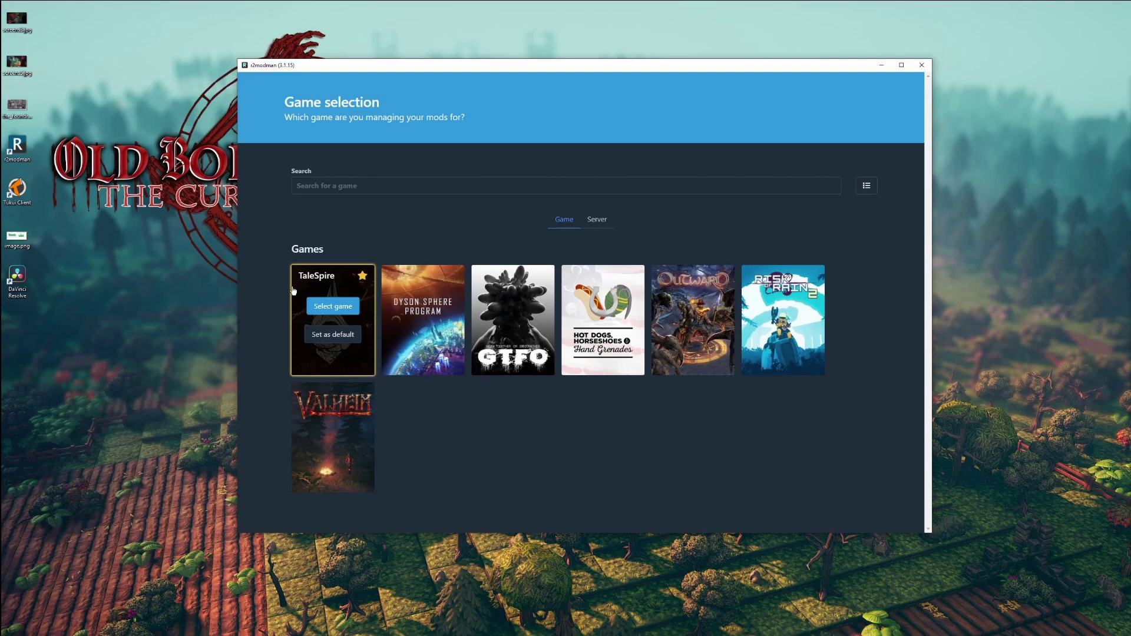
left_click(328, 309)
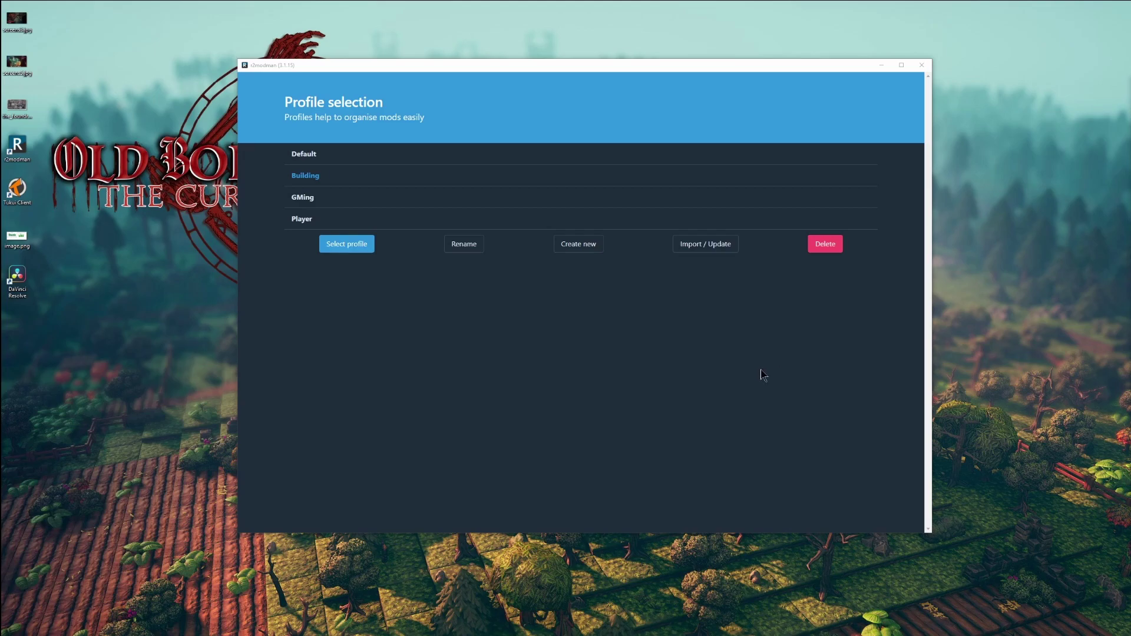
left_click(437, 366)
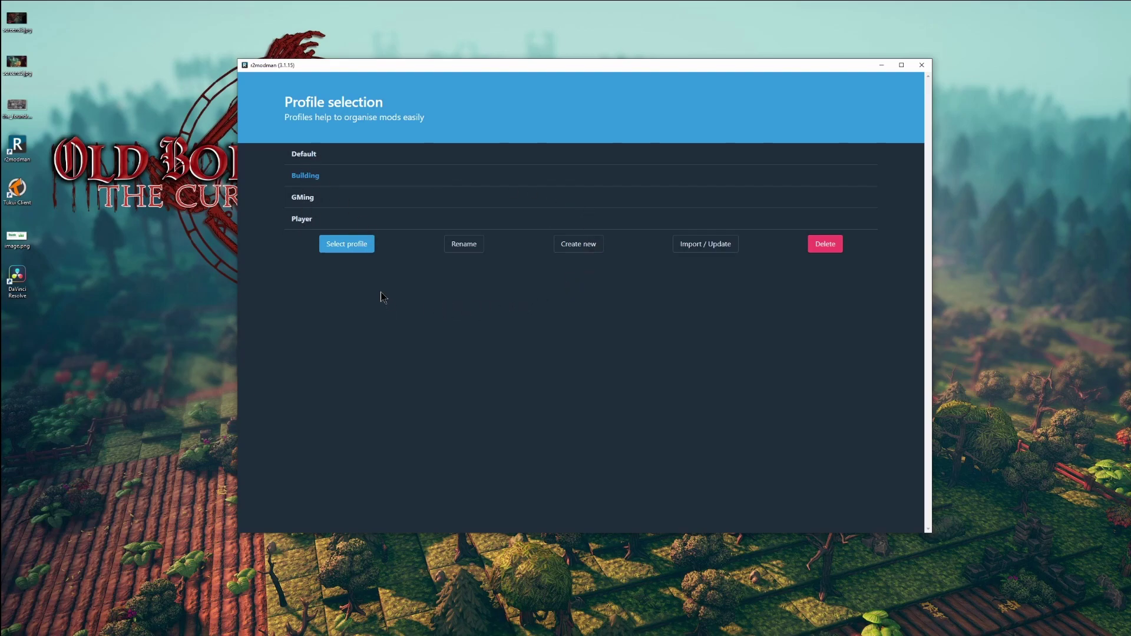
left_click(349, 248)
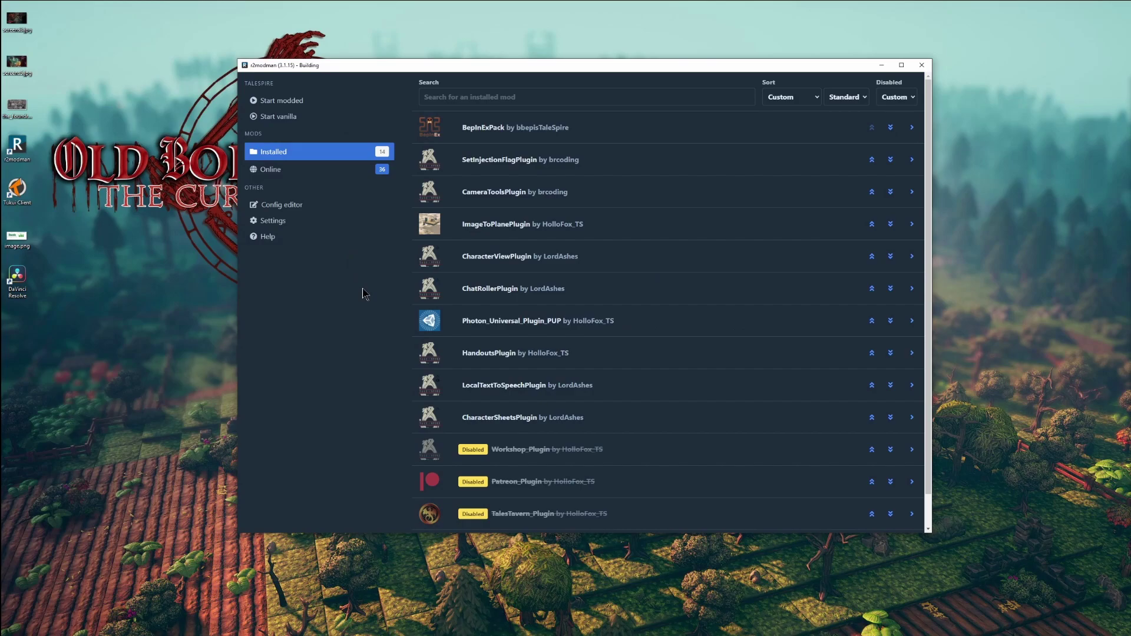
Step: Show the details of the installed ImageToPlanePlugin
left_click(291, 171)
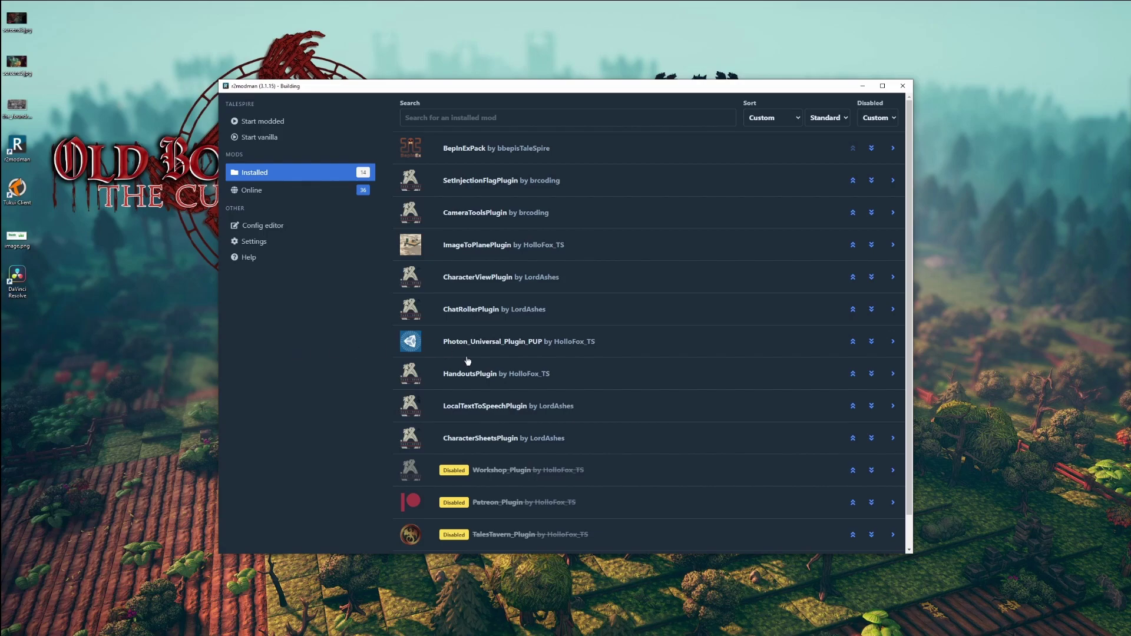
left_click(893, 245)
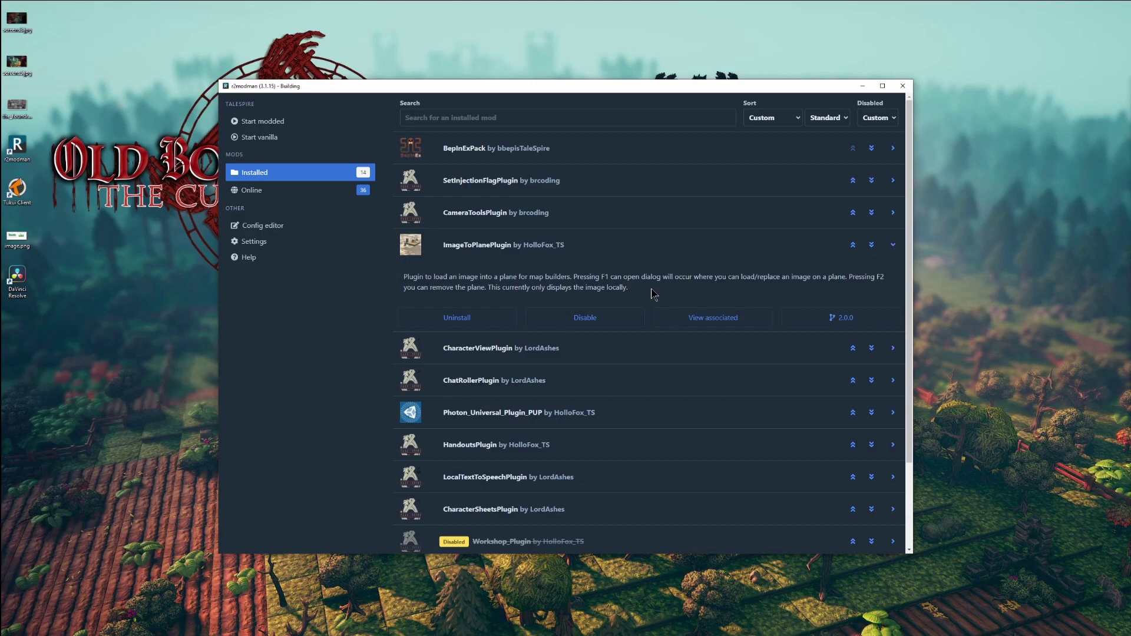
Step: Download version 1.0.0 of the online mod GroupHideVolumesPlugin together with its dependencies
left_click(258, 193)
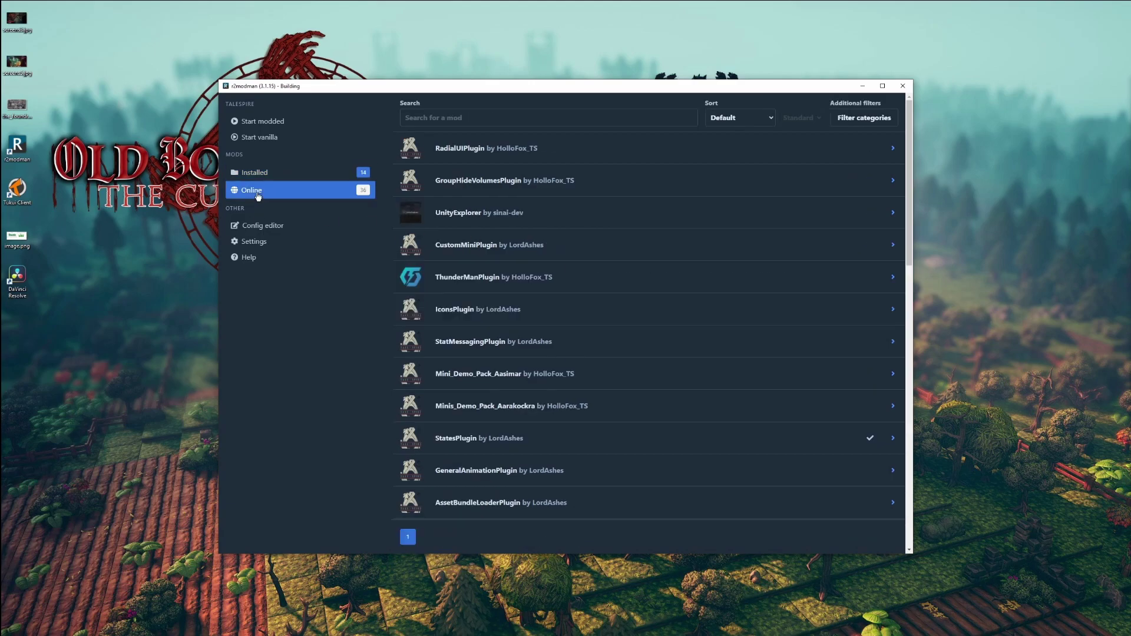
left_click(893, 180)
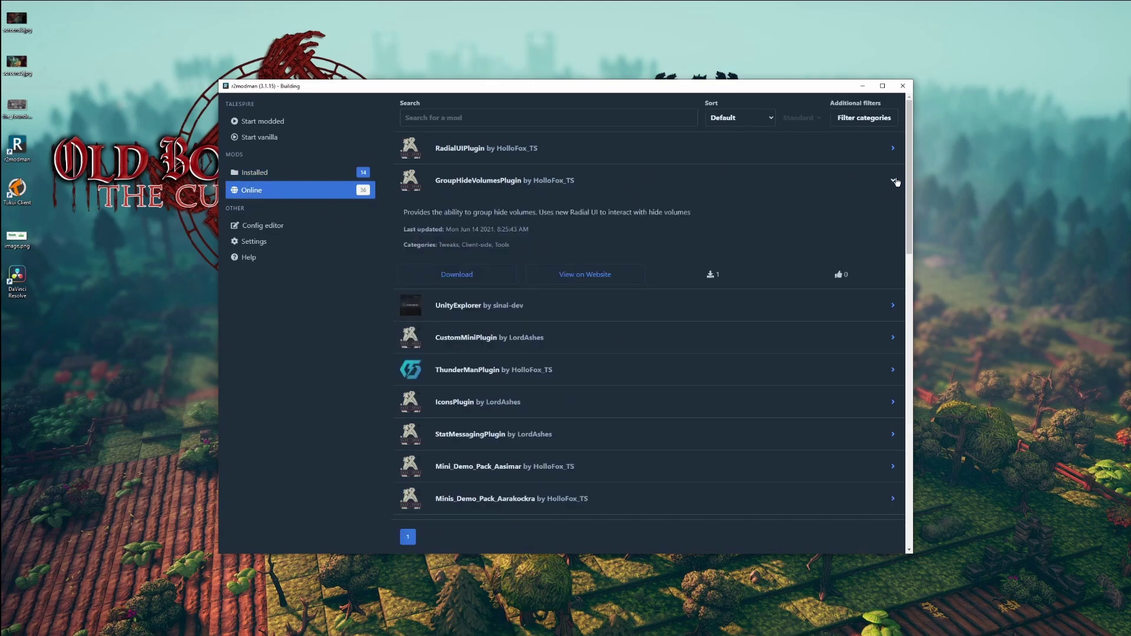
left_click(484, 280)
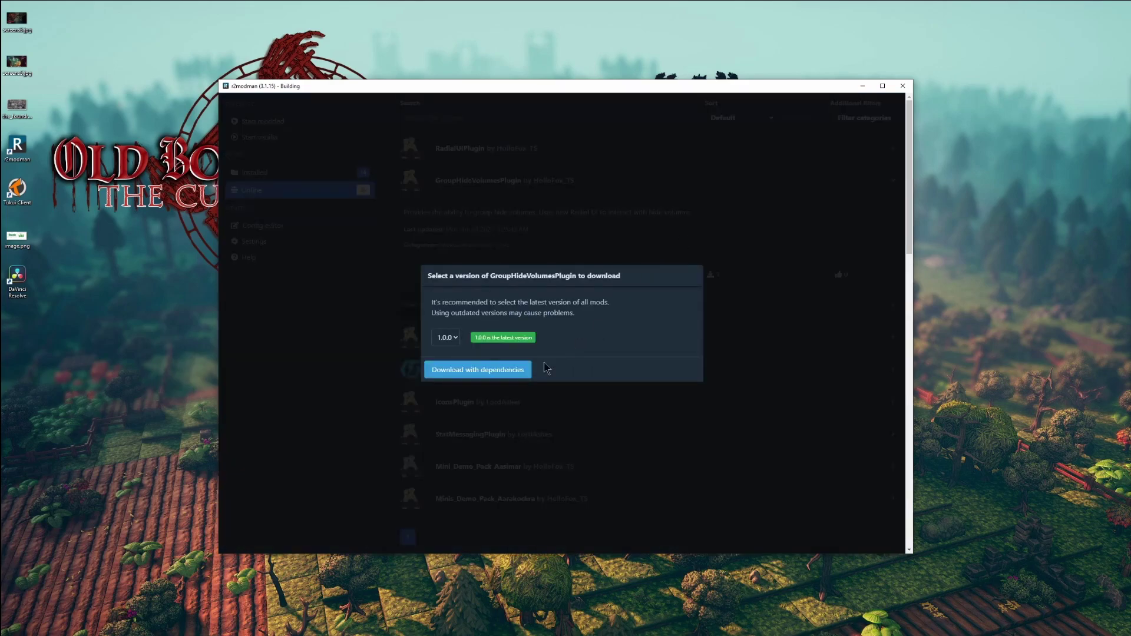
left_click(468, 373)
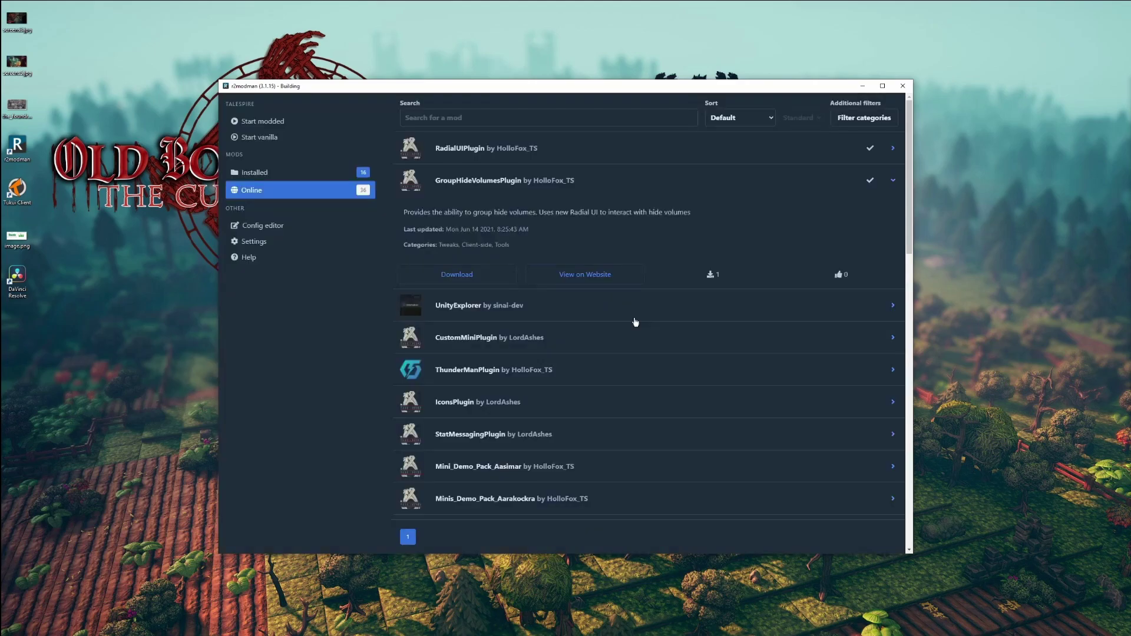
Step: Return to the installed mods of the Building profile and launch TaleSpire with mods
left_click(282, 173)
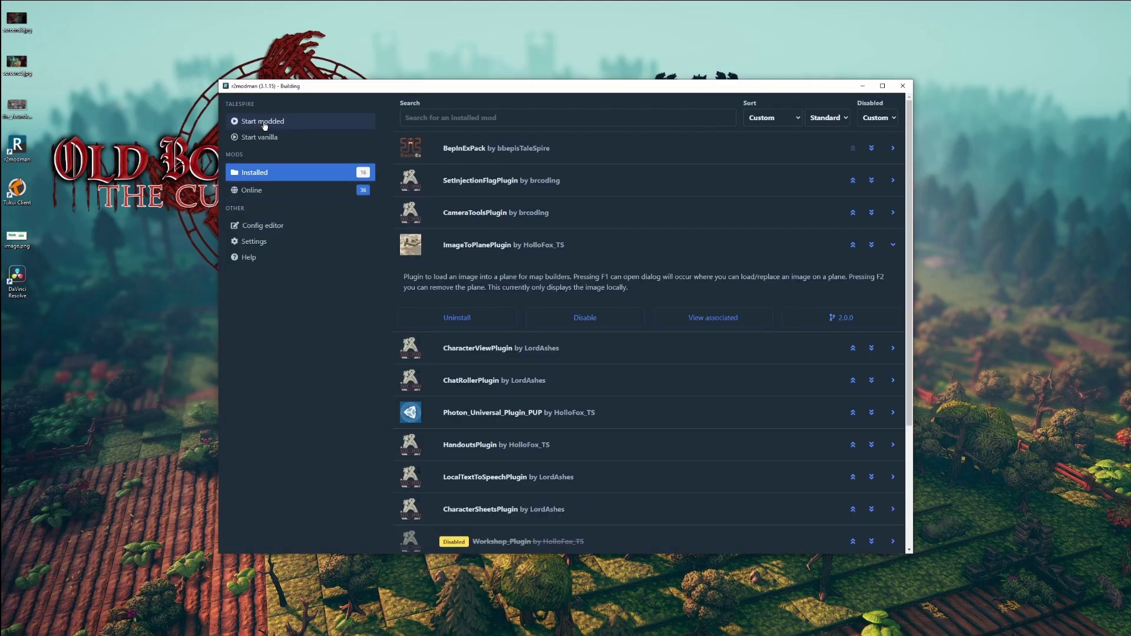
left_click(264, 127)
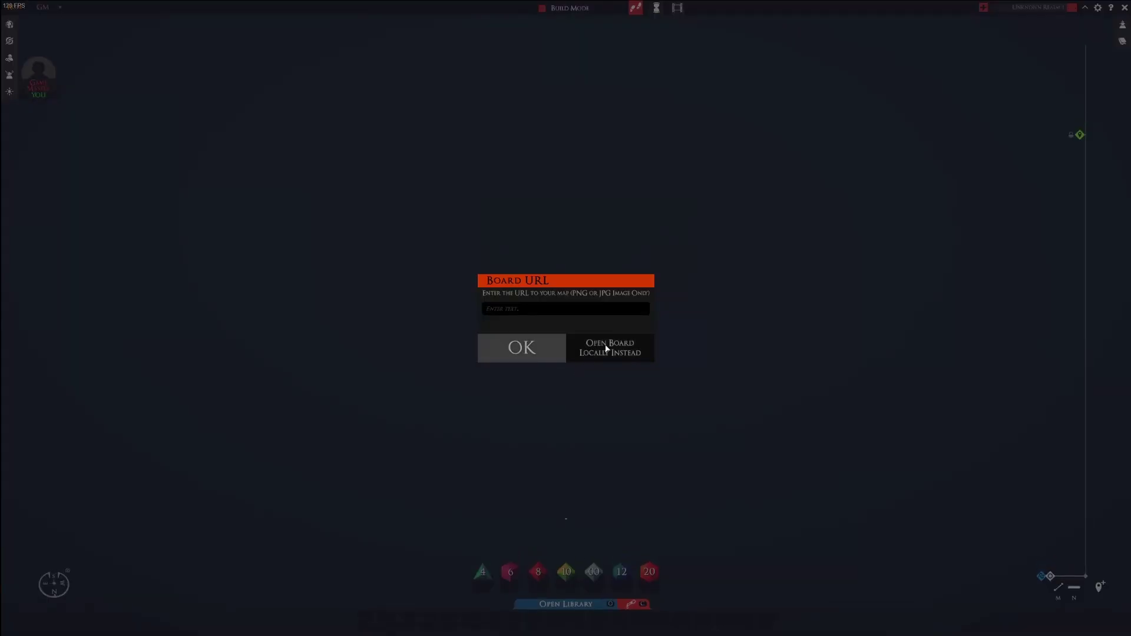
Step: Load the_foundry.png from the Desktop as the map image plane on the empty board
left_click(607, 350)
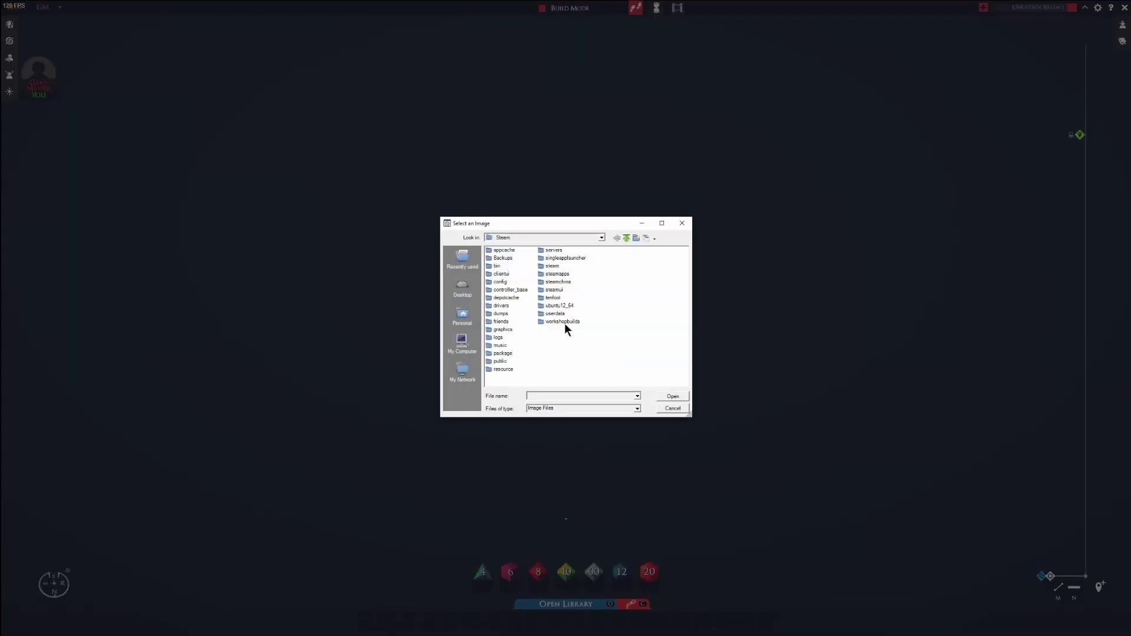
left_click(459, 288)
left_click(510, 346)
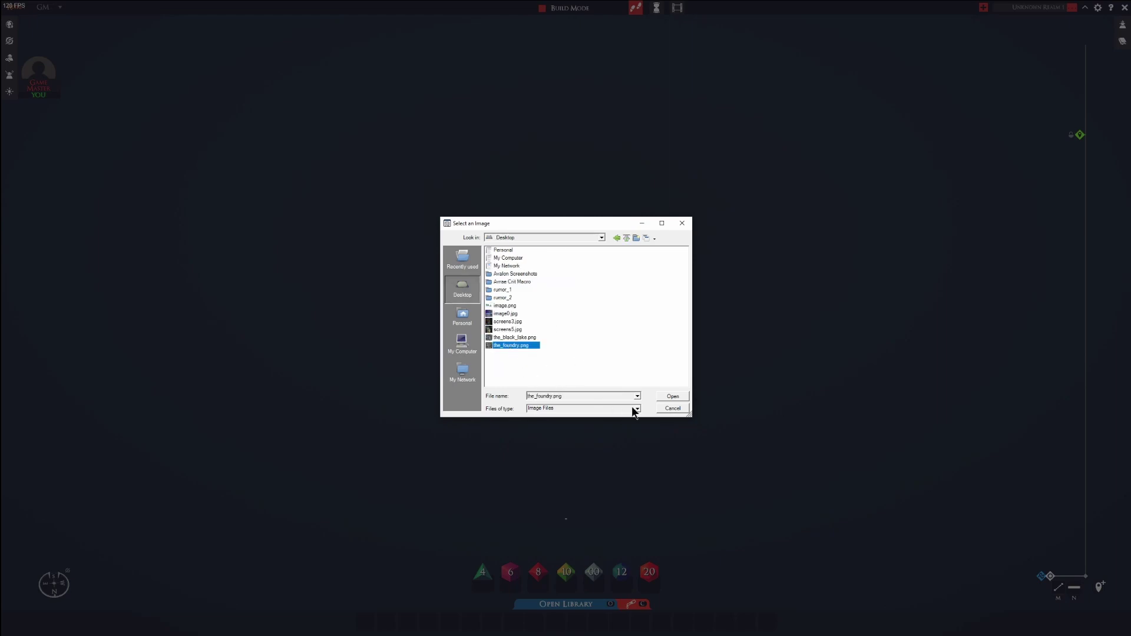
left_click(671, 396)
key("s")
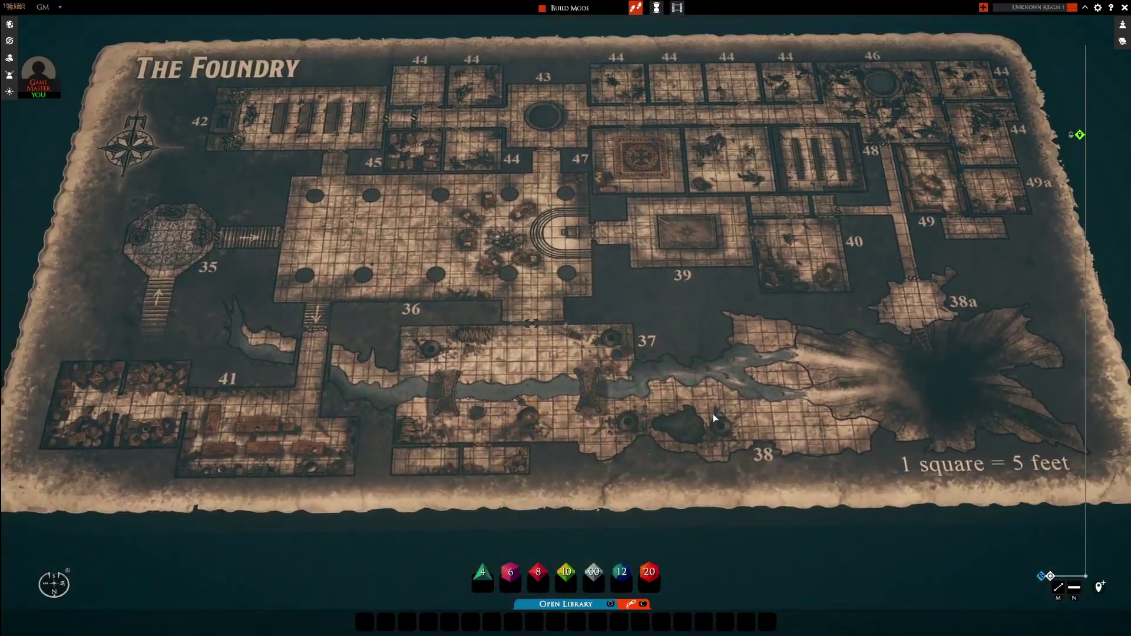
scroll(711, 418, "up", 3)
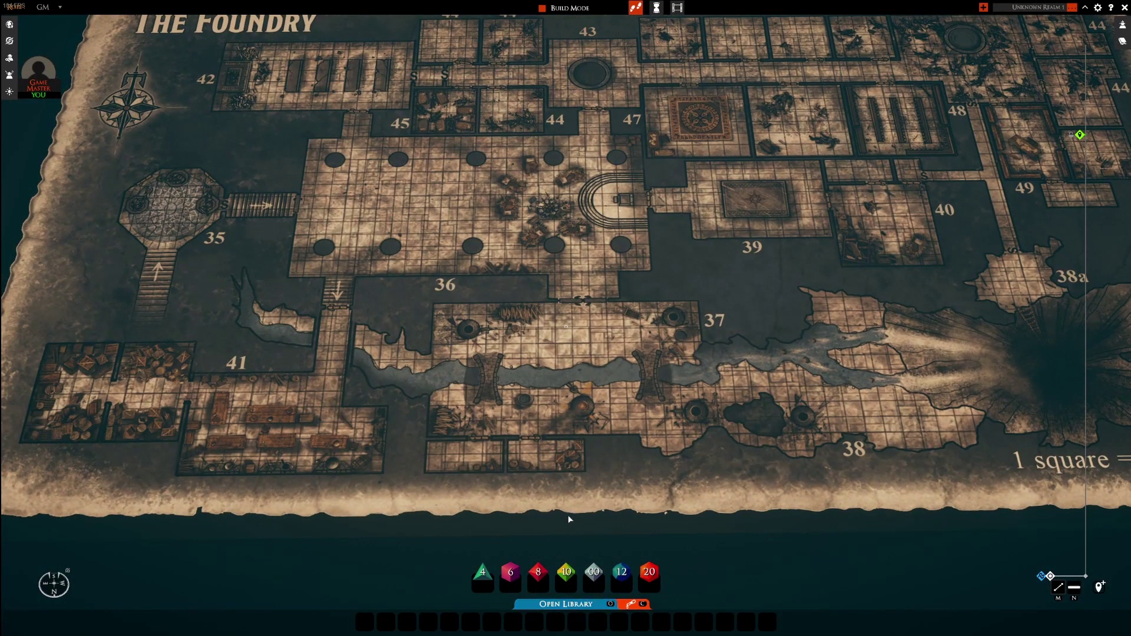
scroll(568, 515, "down", 5)
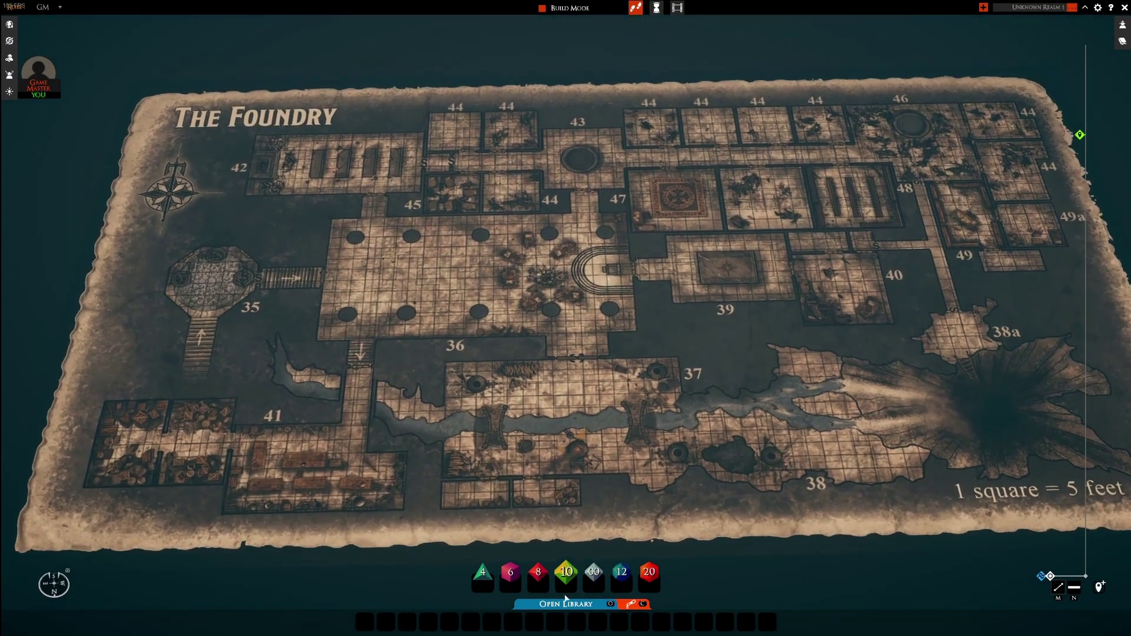
Step: Place 2x2 Tavern wall tiles at the stairway and along the lower edge of hall 36 on the Foundry map, and close the library
left_click(578, 604)
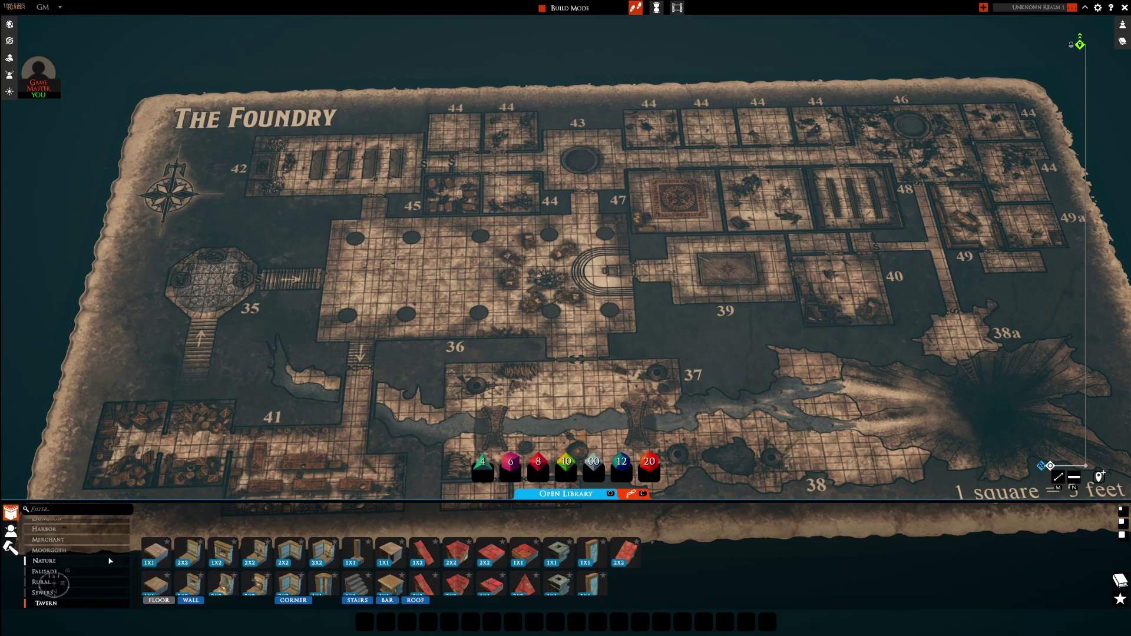
left_click(223, 552)
key("a")
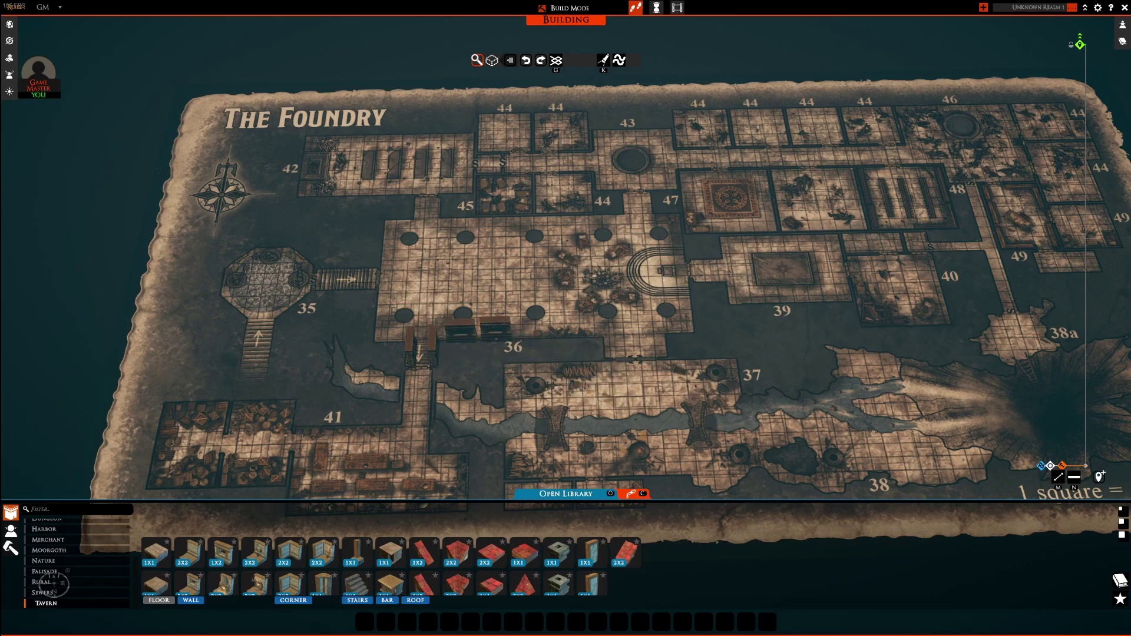
left_click_drag(460, 331, 597, 343)
key("d")
right_click(616, 404)
key("w")
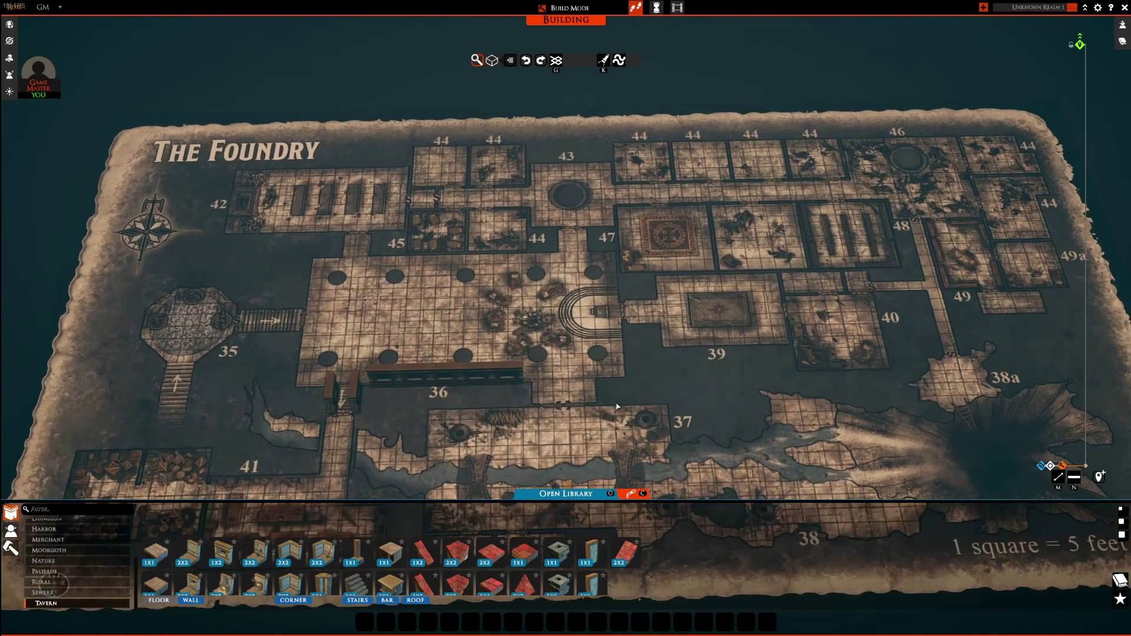
key("s")
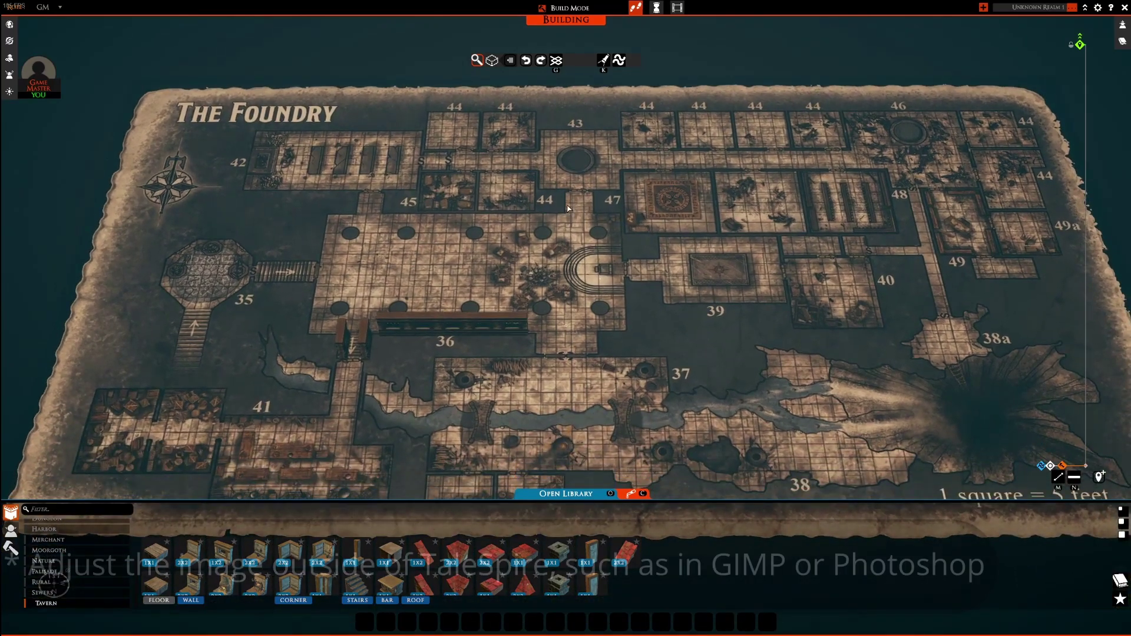
left_click(585, 493)
key("g")
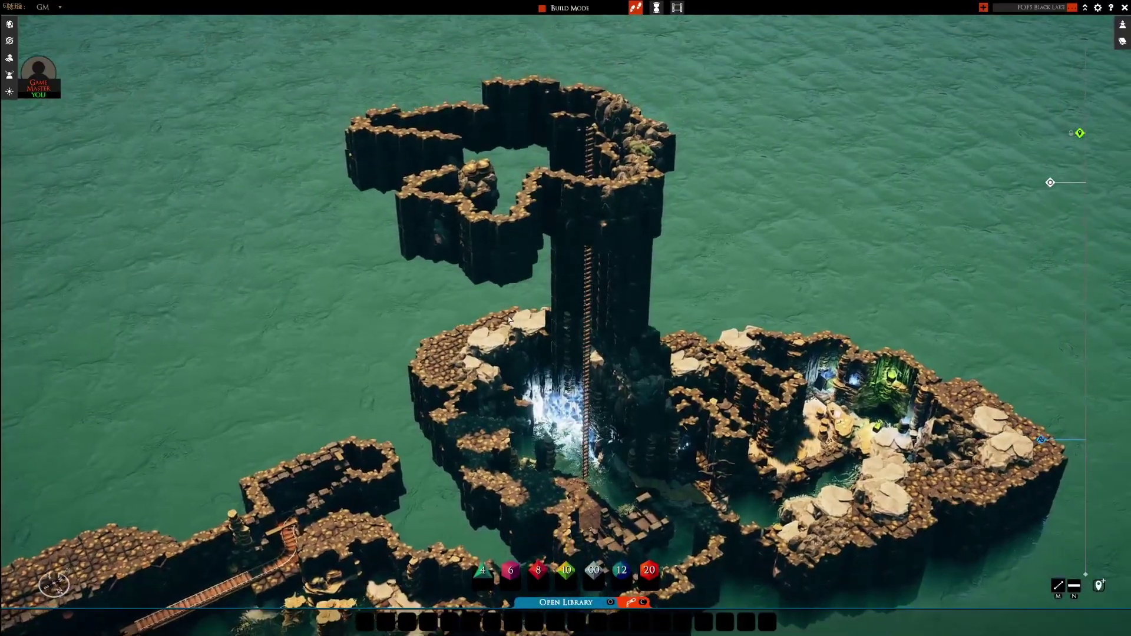
Step: Show the hide volumes on the Black Lake board and create a group from the volume around the upper tower
left_click_drag(509, 319, 576, 319)
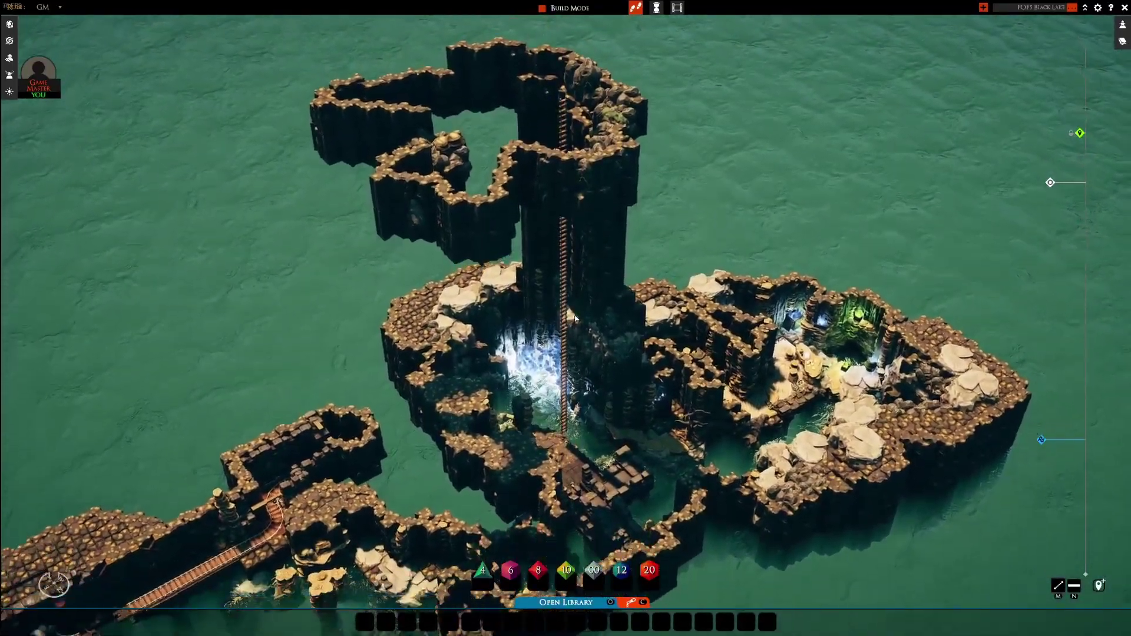
key("Tab")
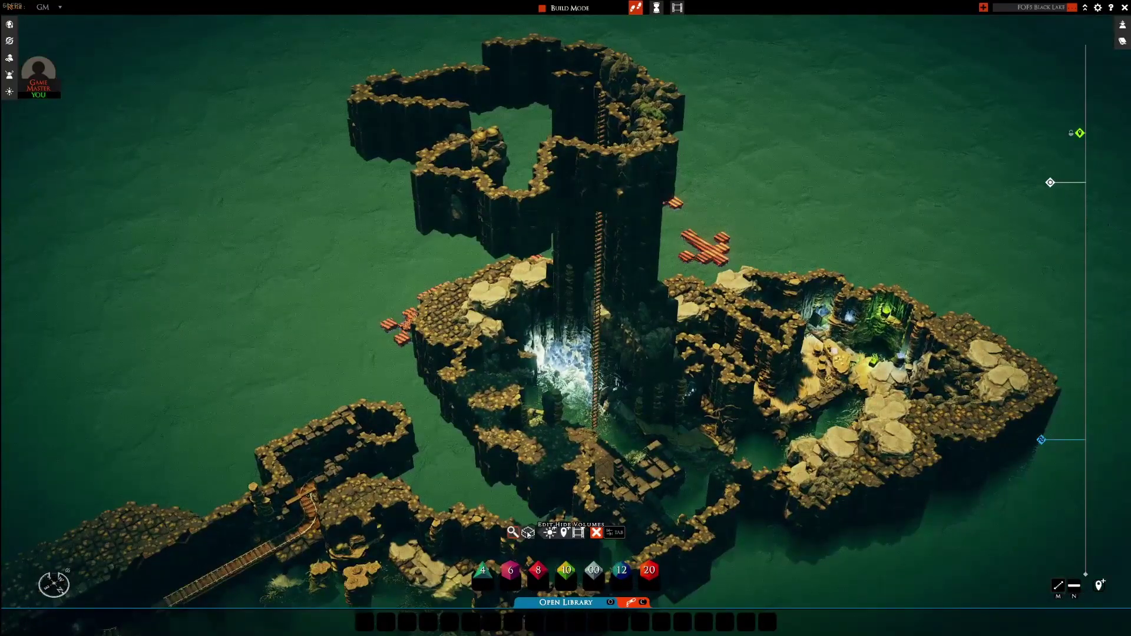
left_click(529, 532)
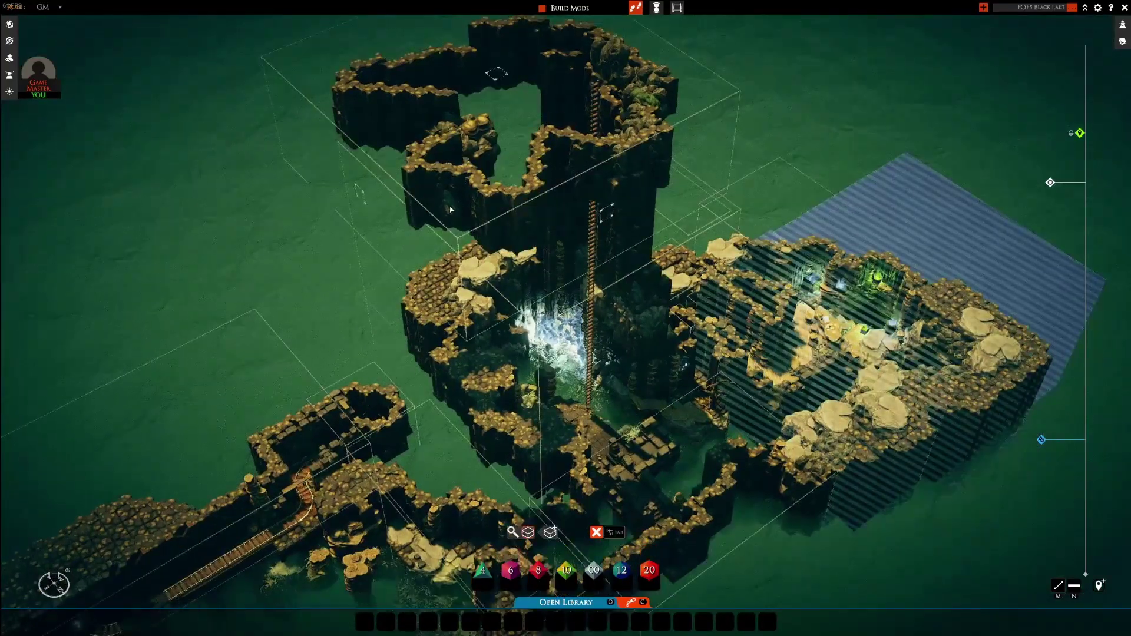
right_click(450, 210)
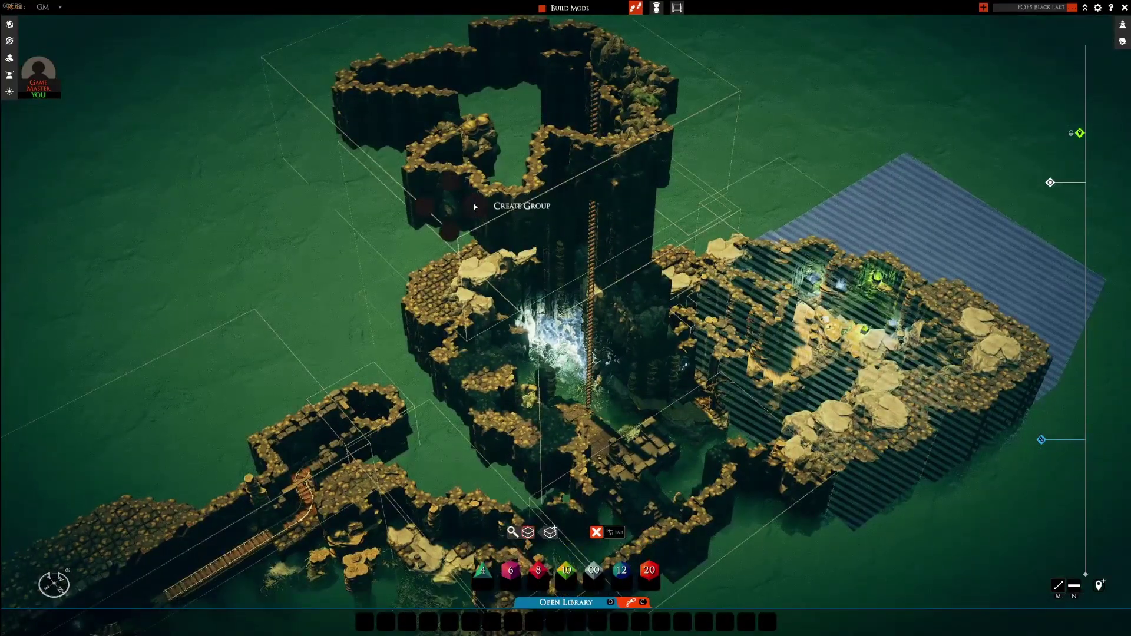
left_click(475, 206)
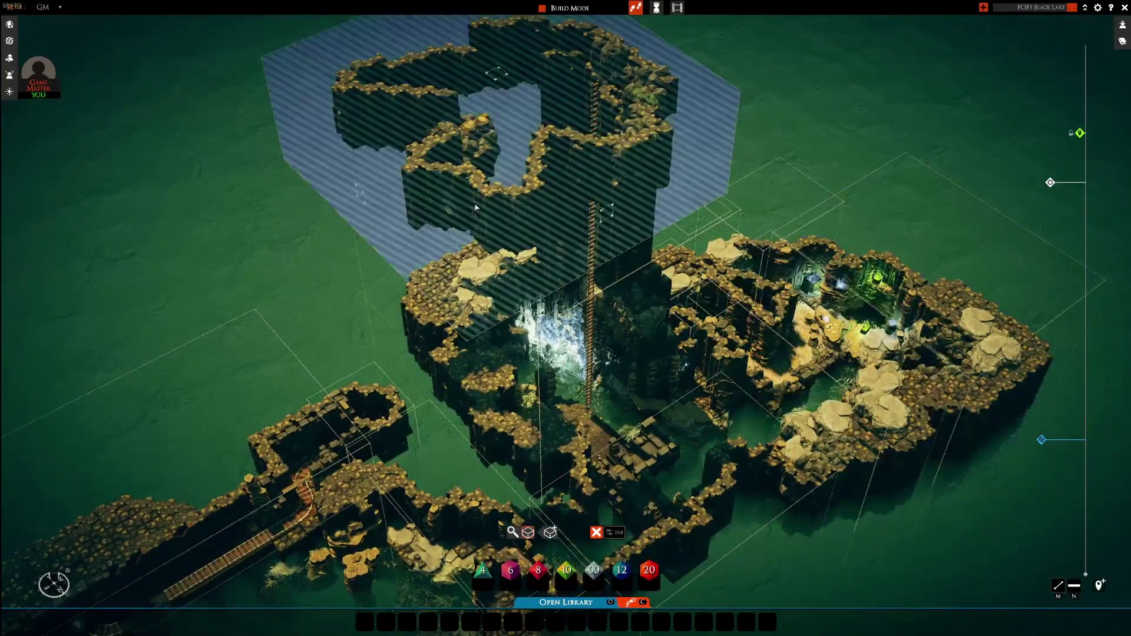
Step: Add the hide volume around the waterfall and the adjoining volume below it to the tower's group
right_click(555, 378)
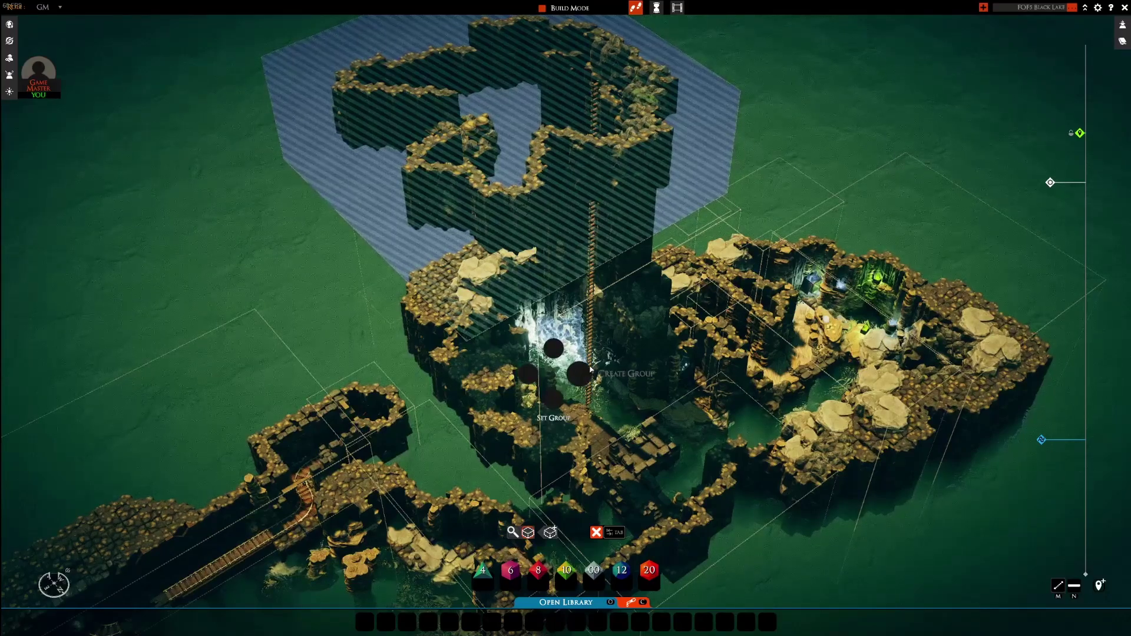
left_click(557, 407)
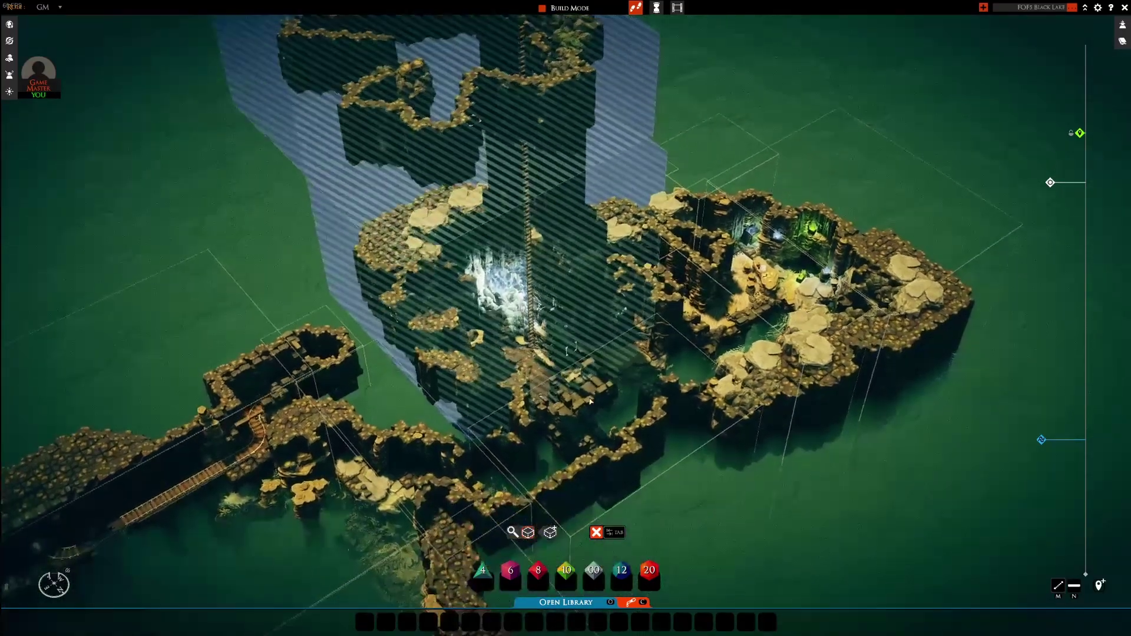
right_click(614, 402)
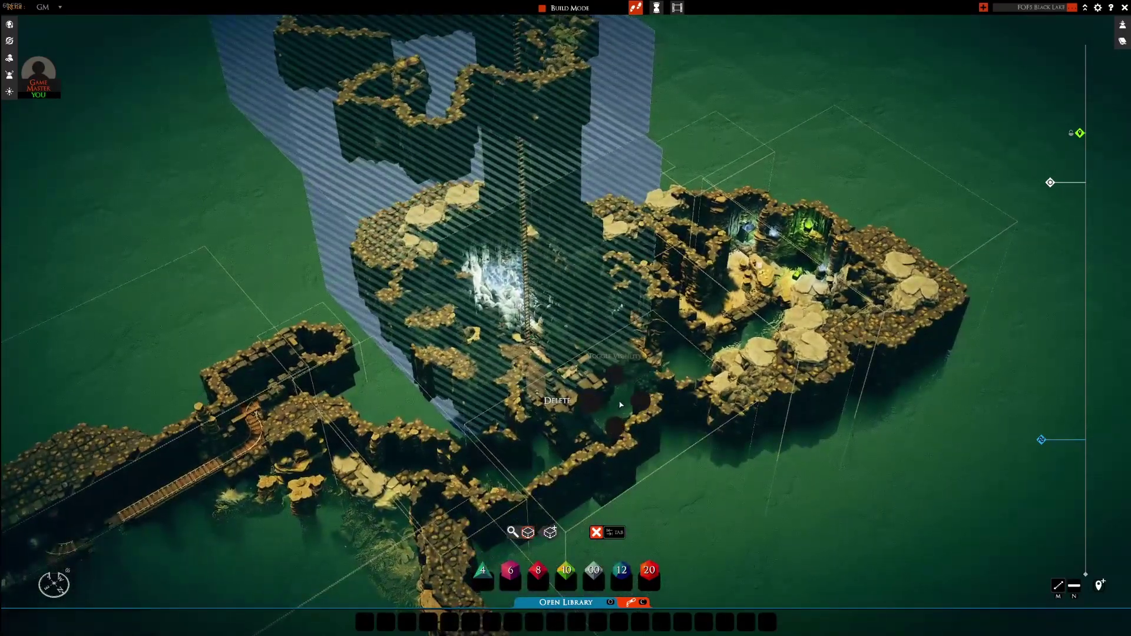
left_click(611, 434)
Step: Hide the grouped hide volumes together and show the whole group again
left_click_drag(612, 435, 452, 449)
right_click(451, 449)
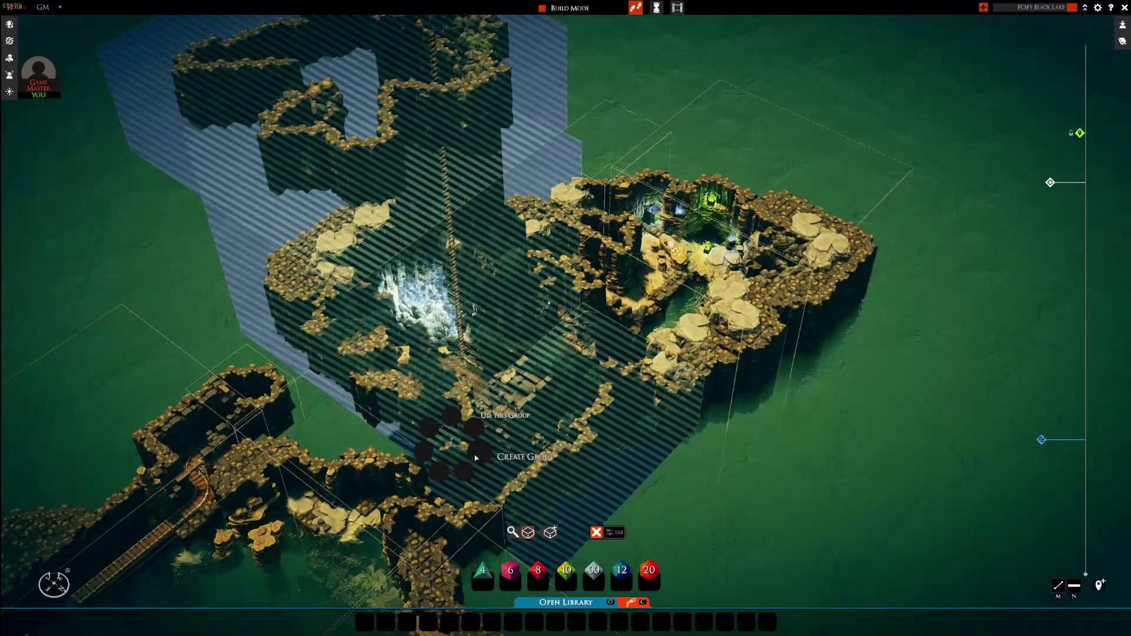
left_click(476, 457)
right_click(476, 469)
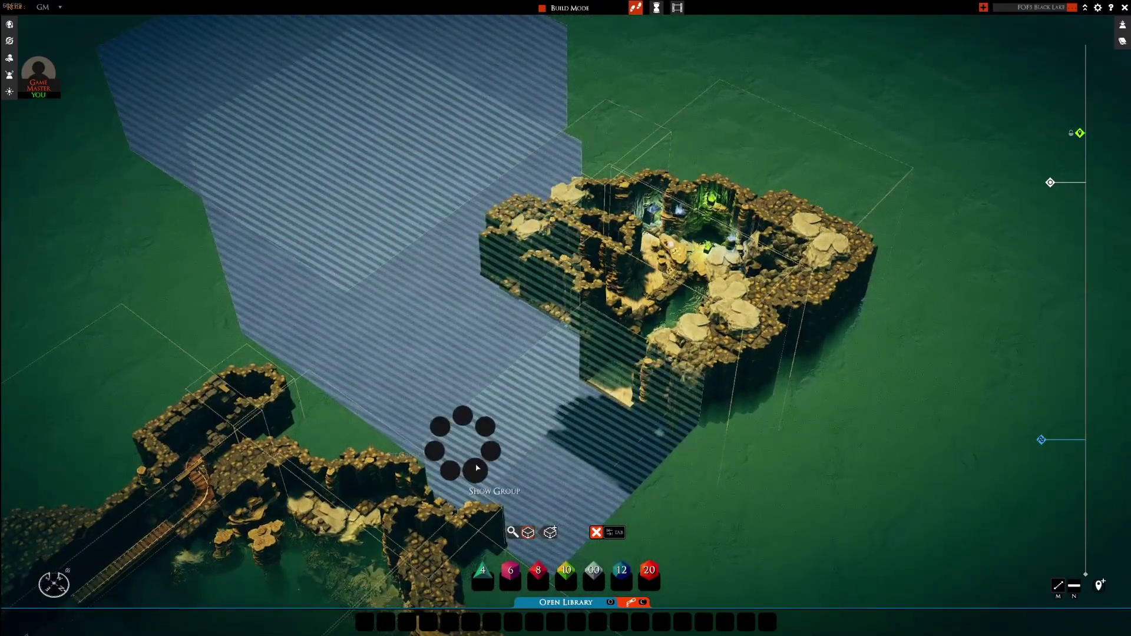
left_click(476, 470)
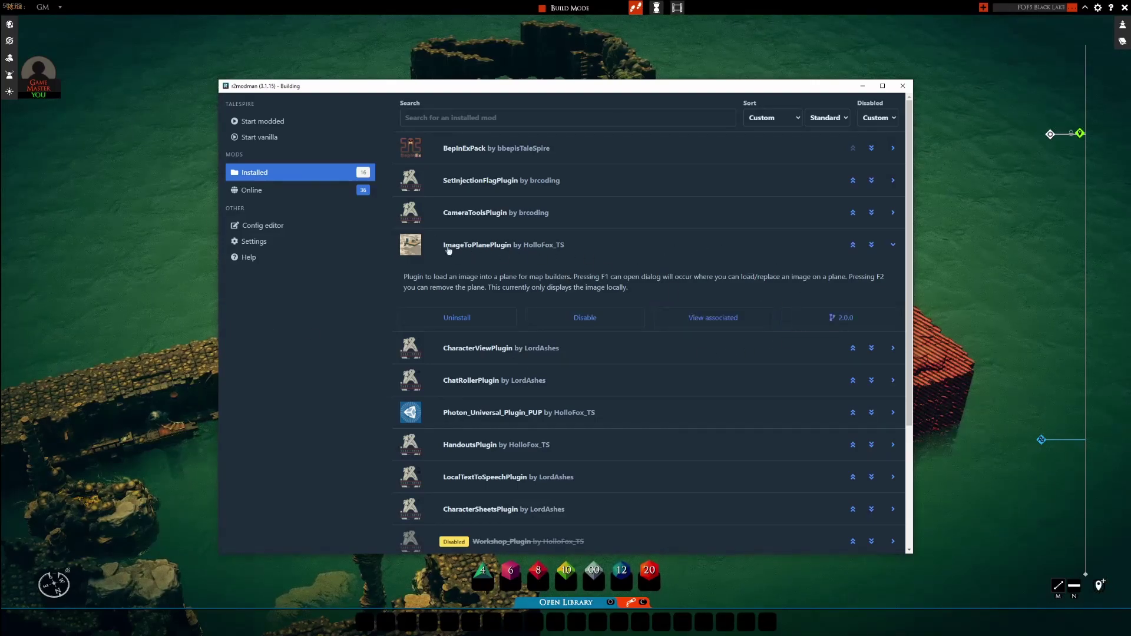
Step: Switch to the browser on ImageToPlanePlugin's Thunderstore page, review it, and follow its GitHub link to the repository's issues
left_click(818, 318)
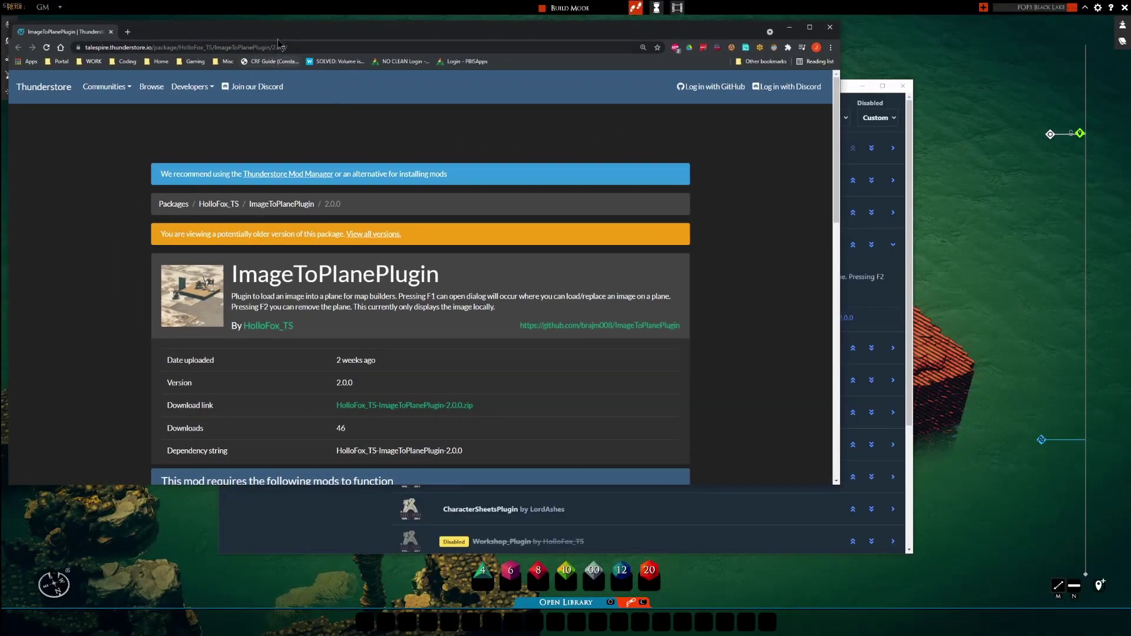
left_click_drag(279, 36, 282, 34)
scroll(575, 372, "down", 10)
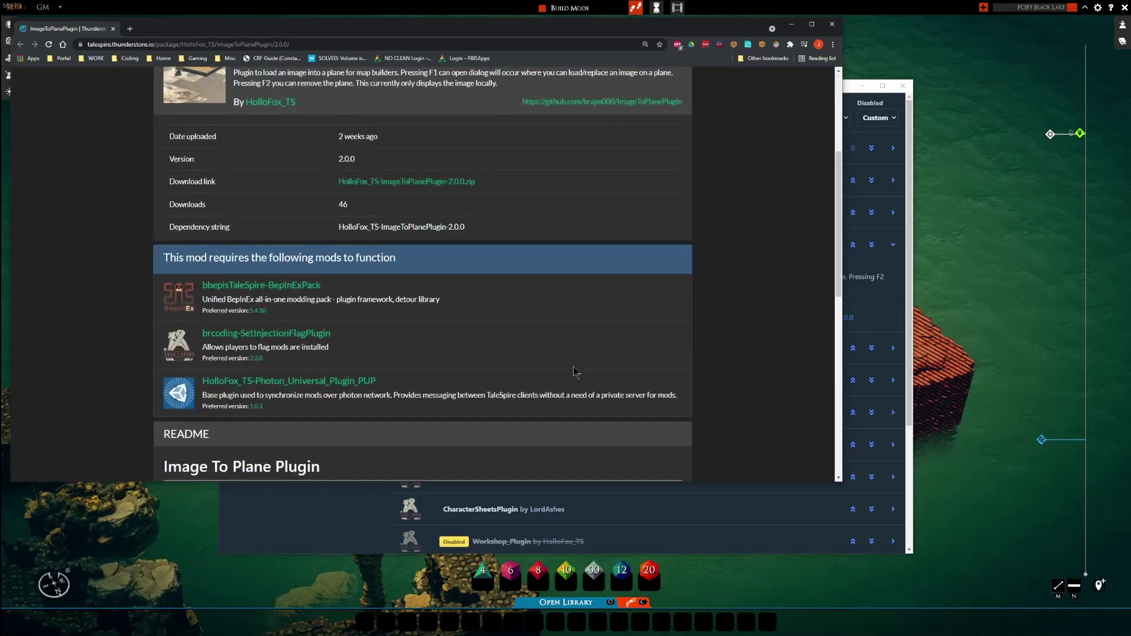
scroll(575, 372, "up", 4)
scroll(574, 368, "up", 6)
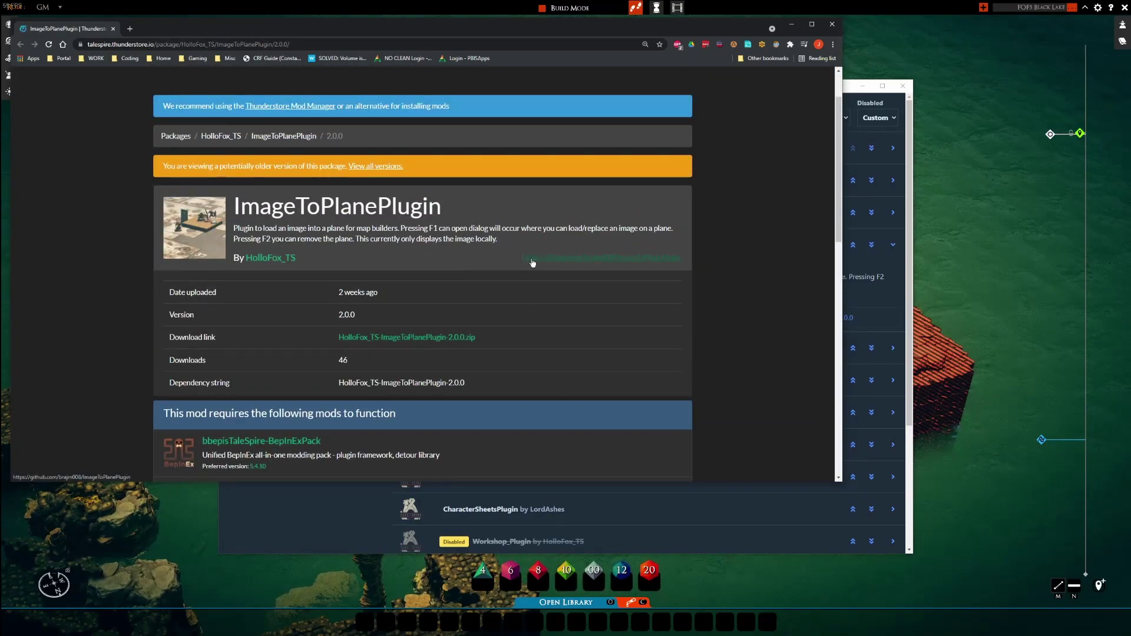
left_click(589, 262)
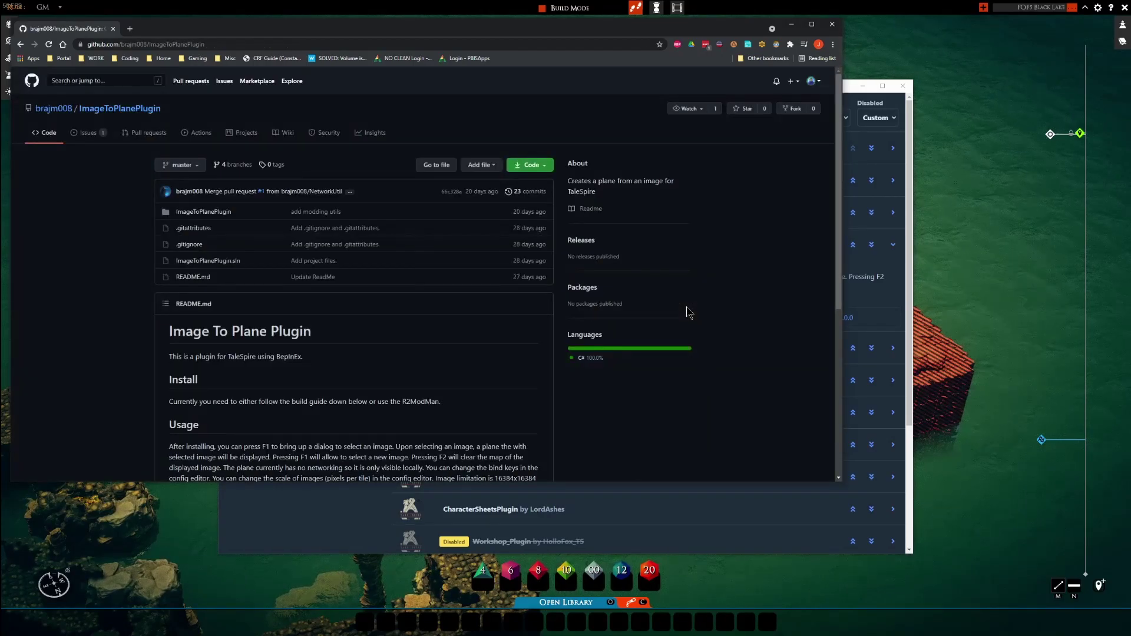
left_click(85, 135)
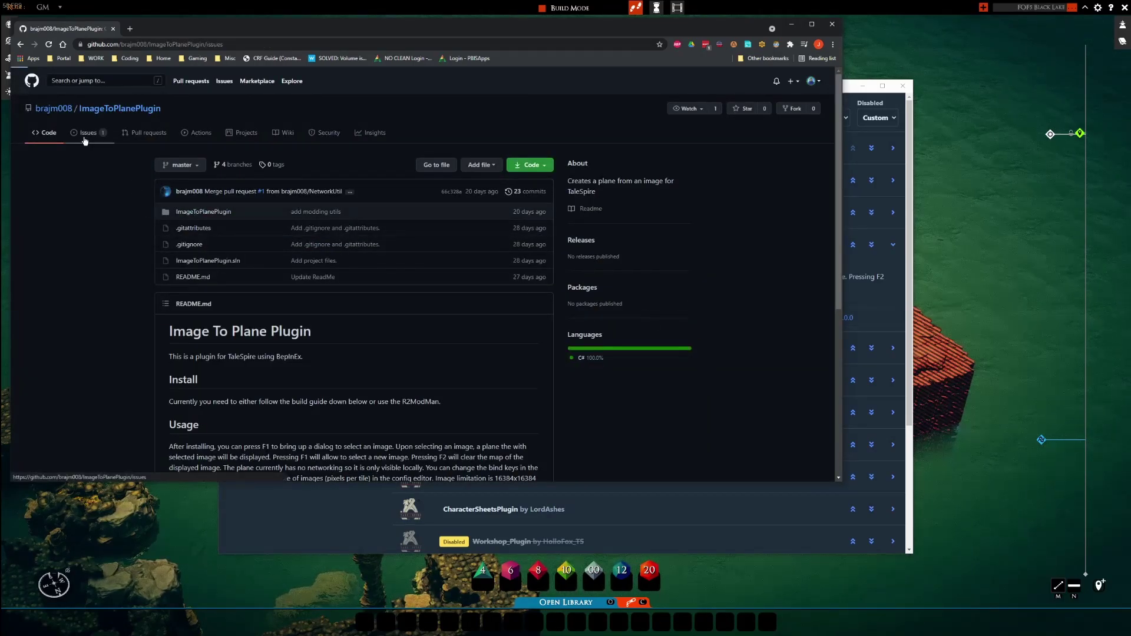